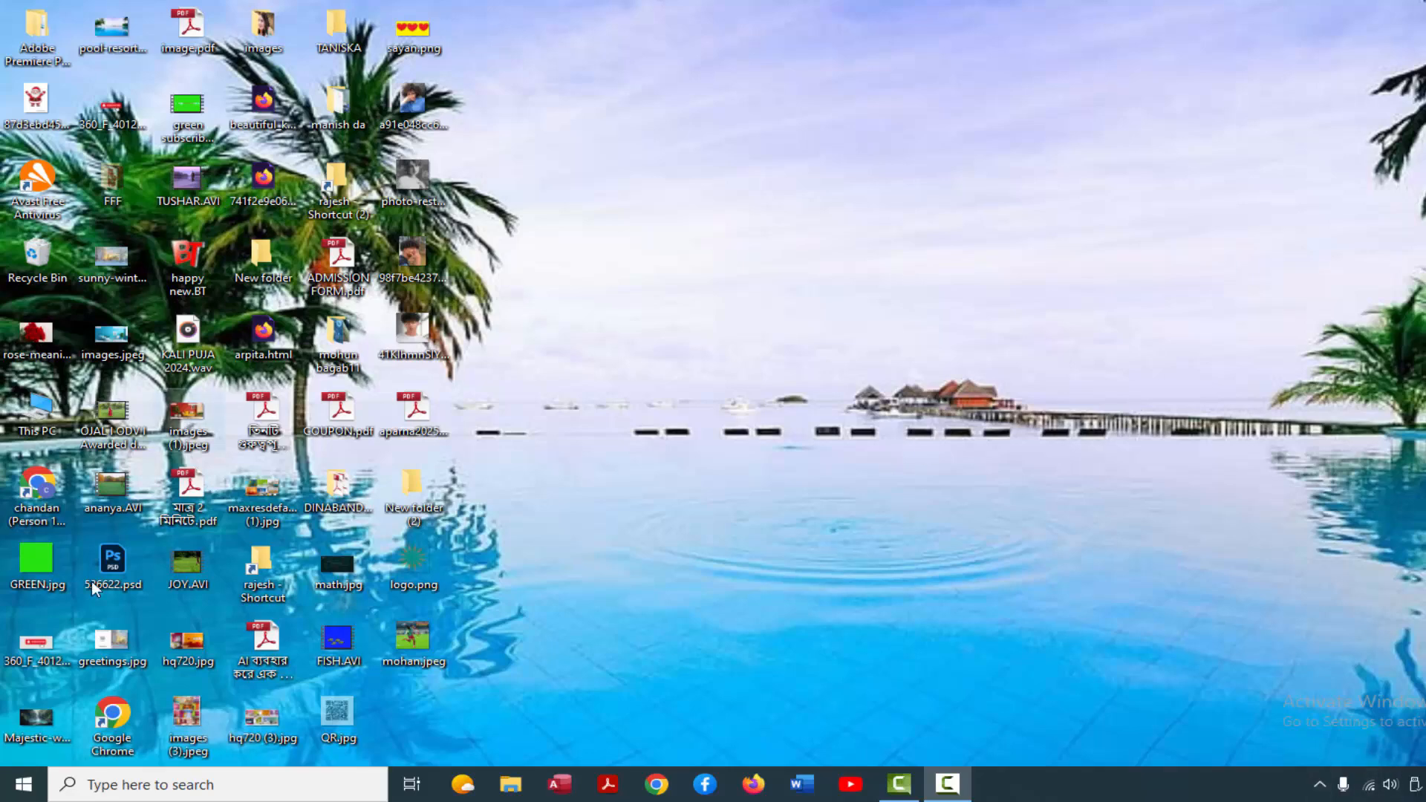
Launch Adobe Photoshop CS6 (64 Bit).
click(21, 788)
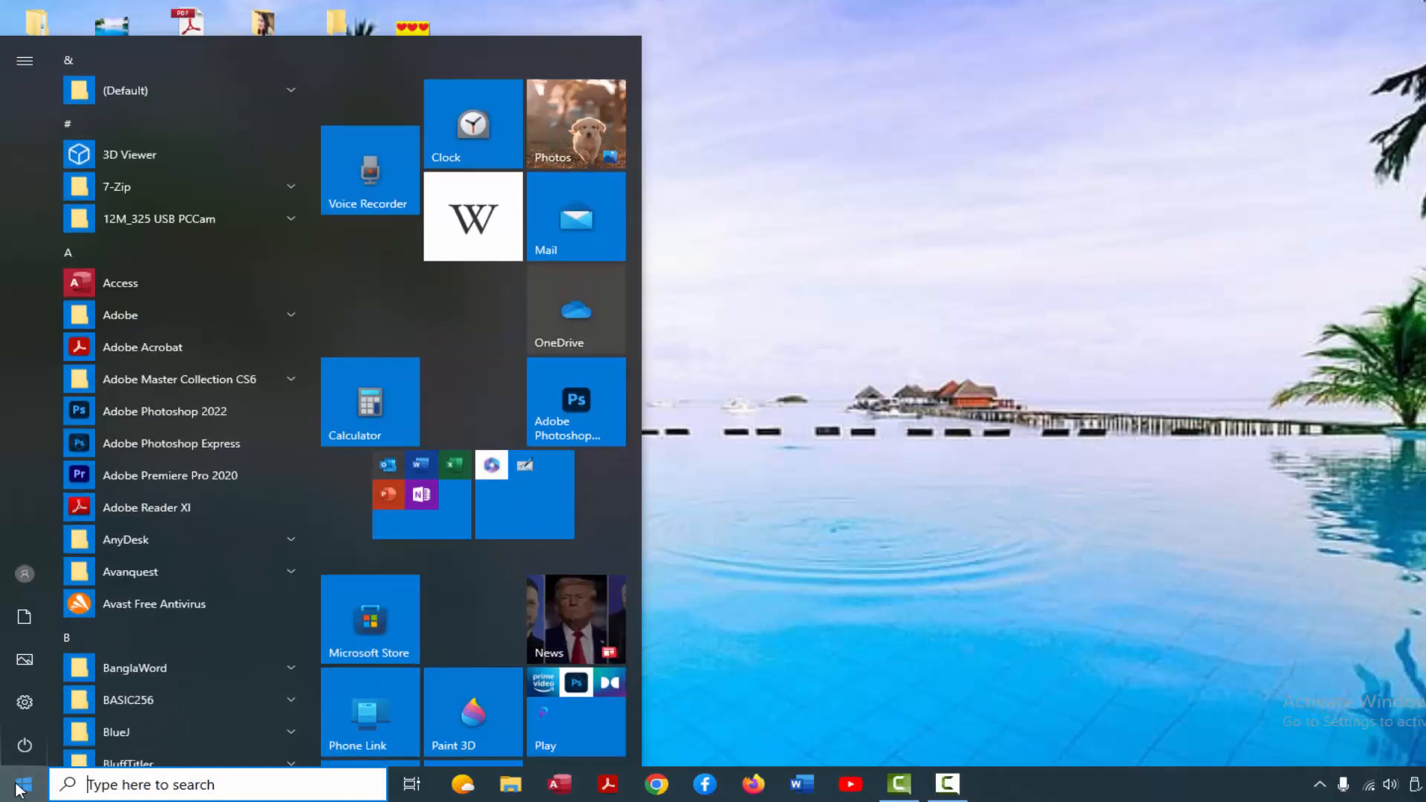
click(216, 379)
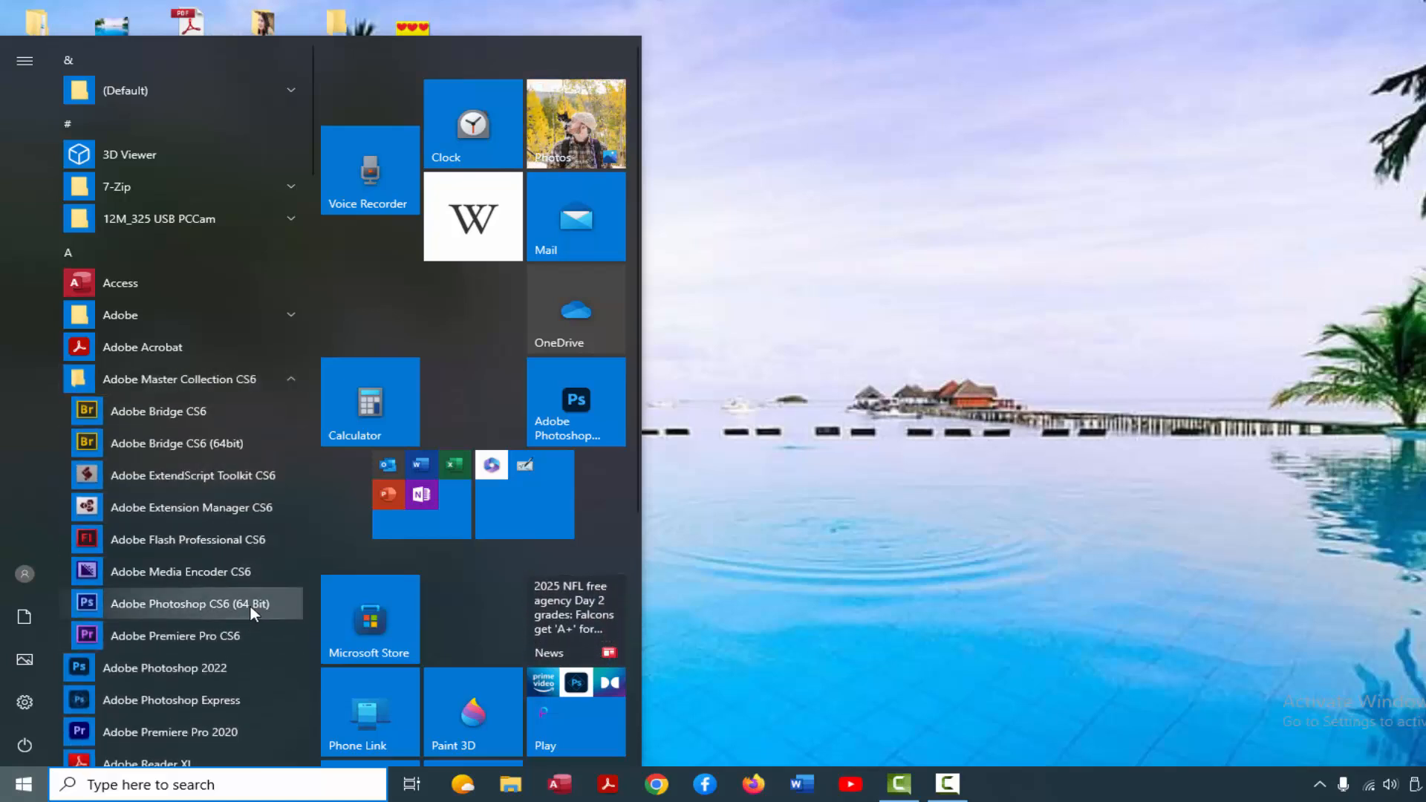
click(201, 603)
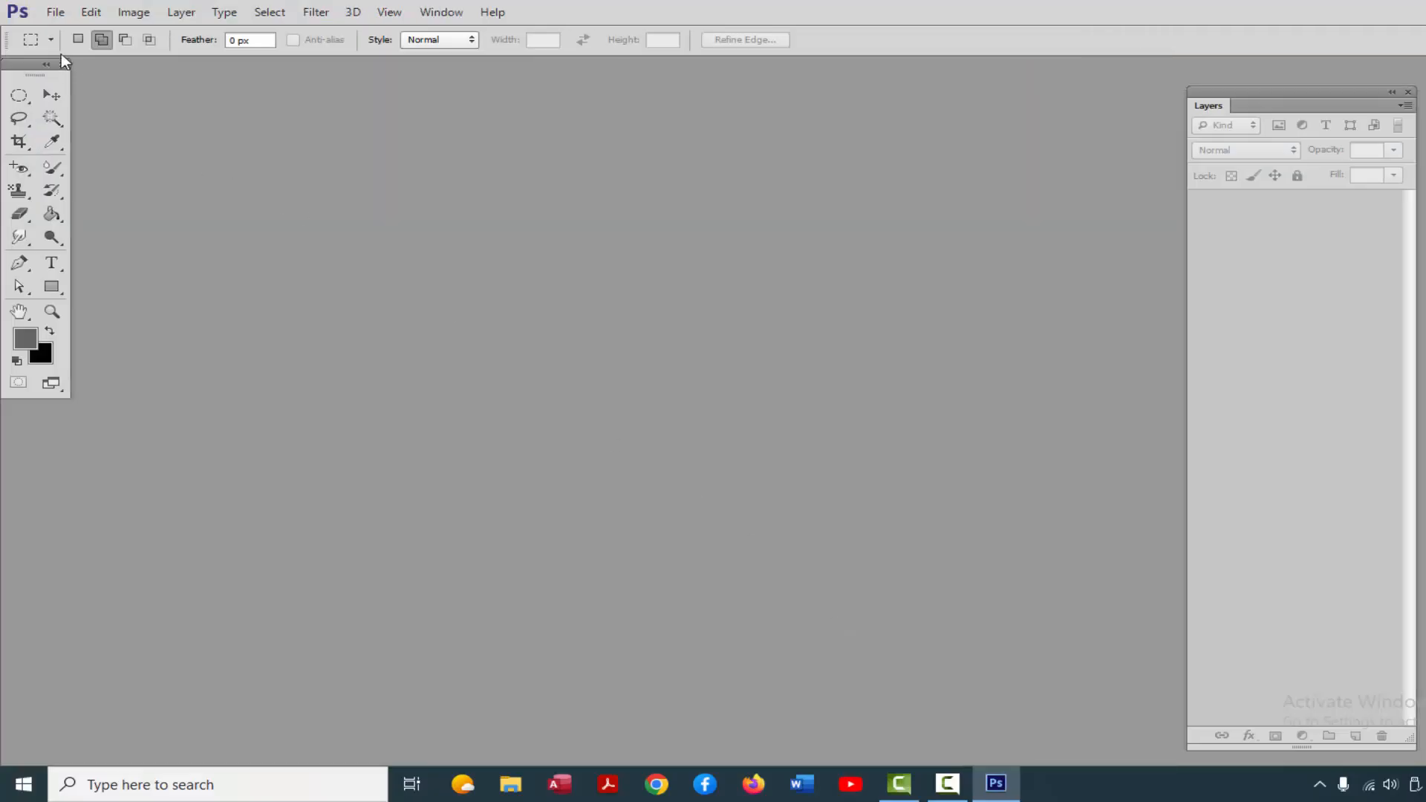
Create a new 6 x 6 inch document at 200 pixels/inch in RGB Color, 8 bit, with a white background.
click(55, 12)
click(59, 29)
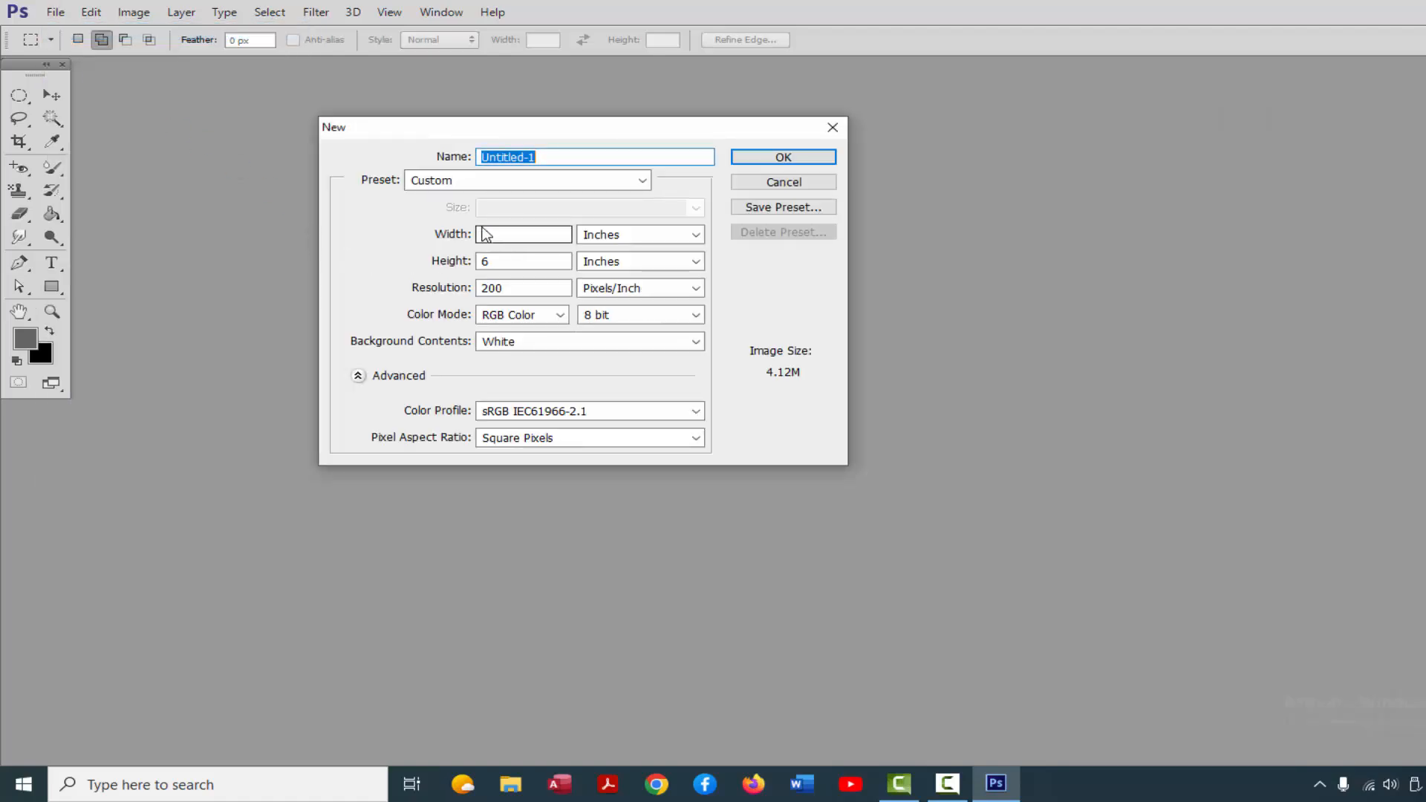
click(497, 288)
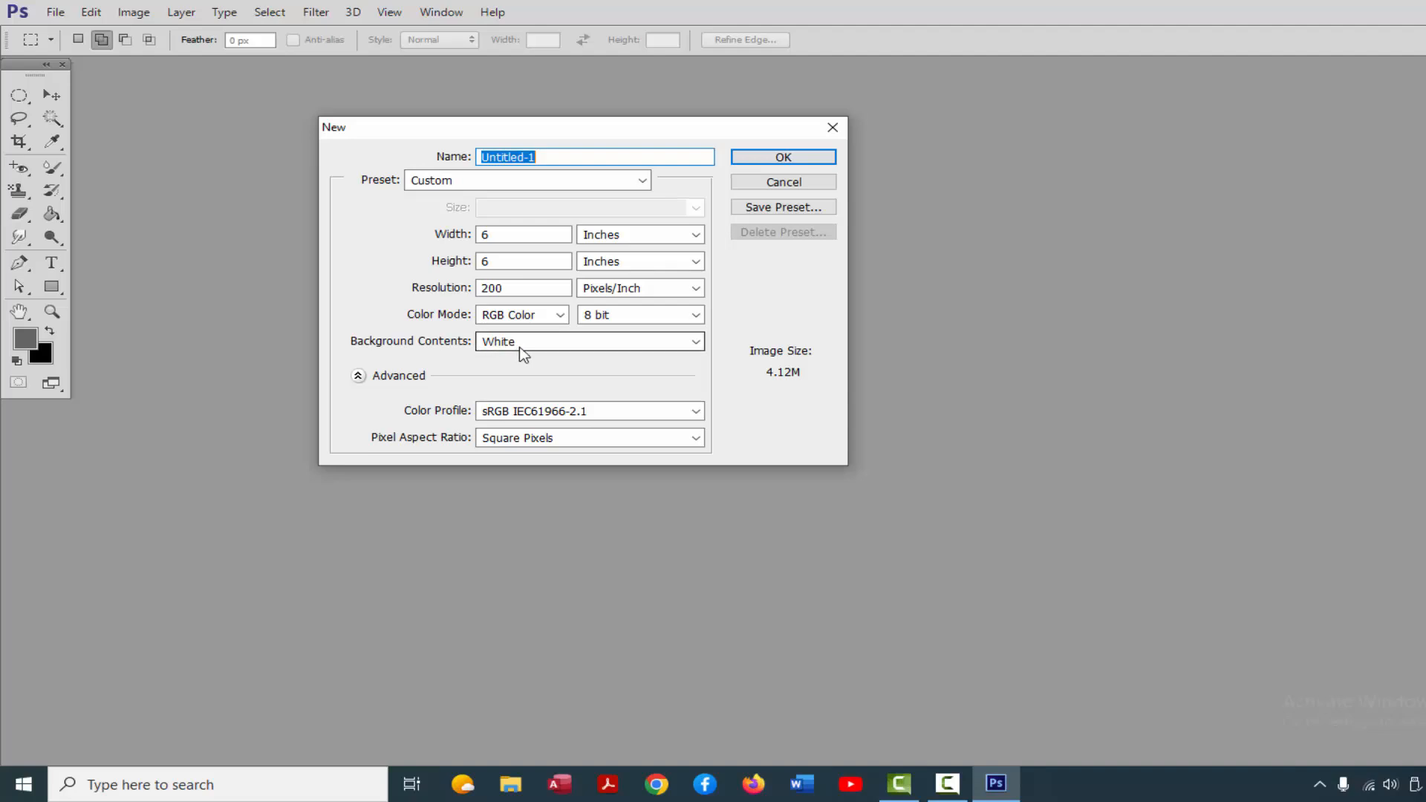
click(757, 158)
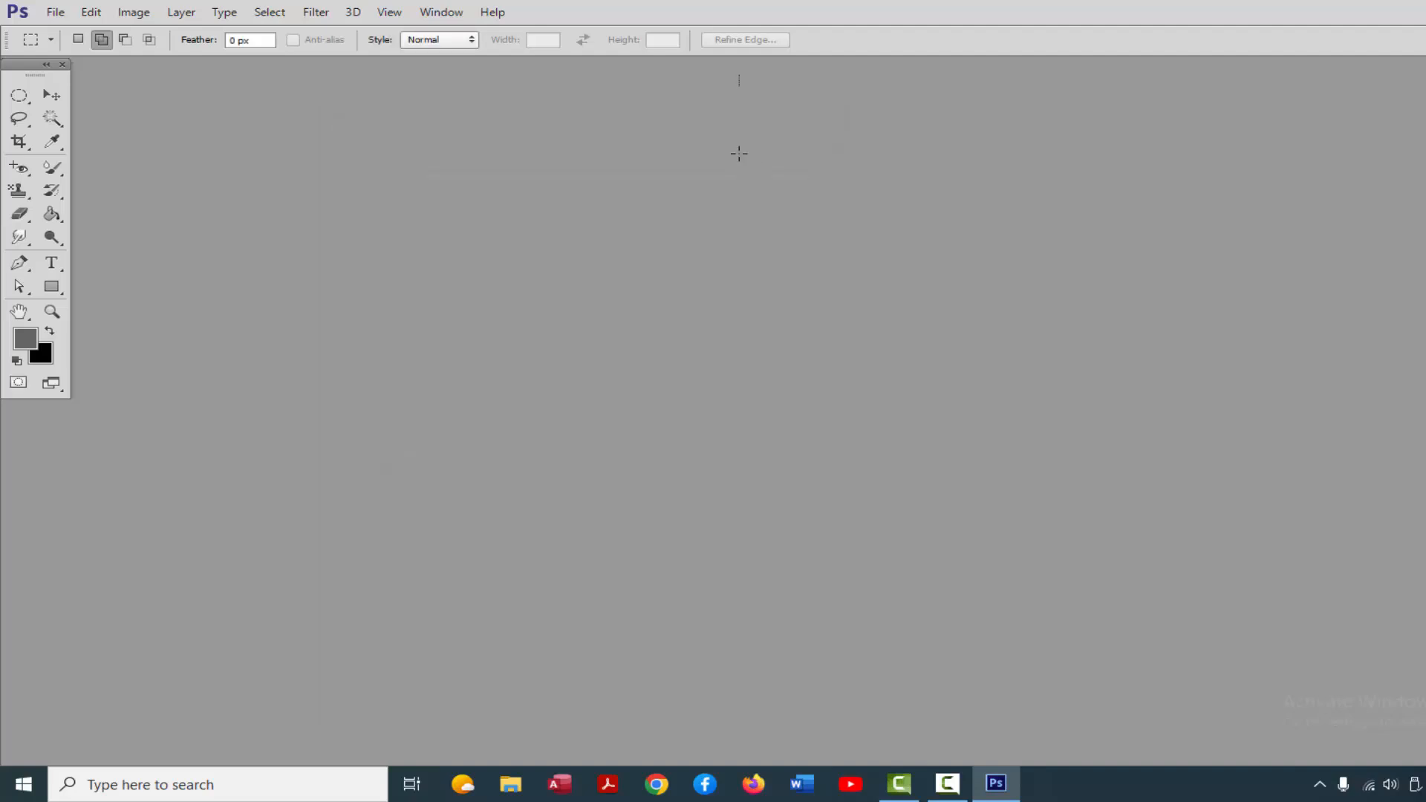
Display the Layers panel, shift it farther from the canvas, and add a new empty layer to the document.
click(441, 12)
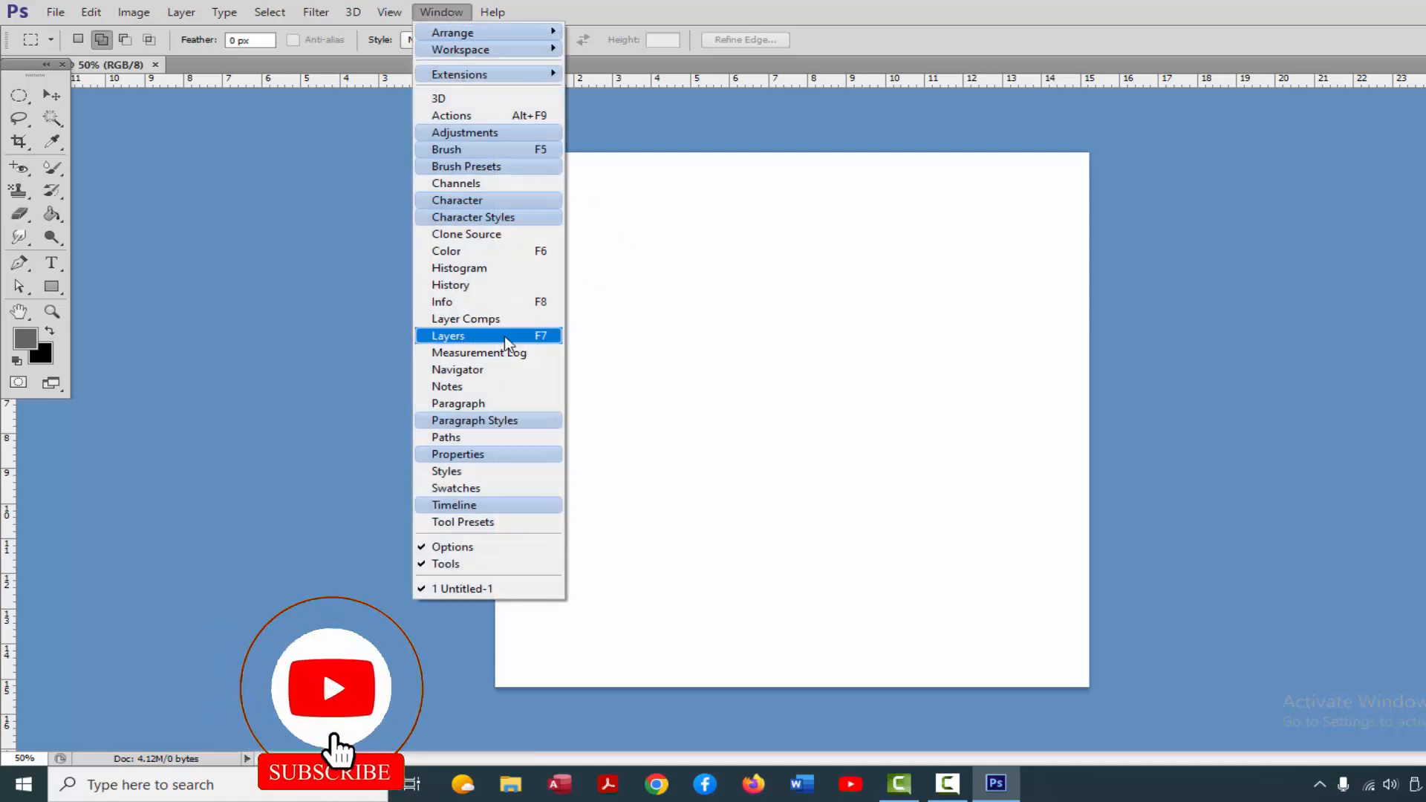
click(484, 338)
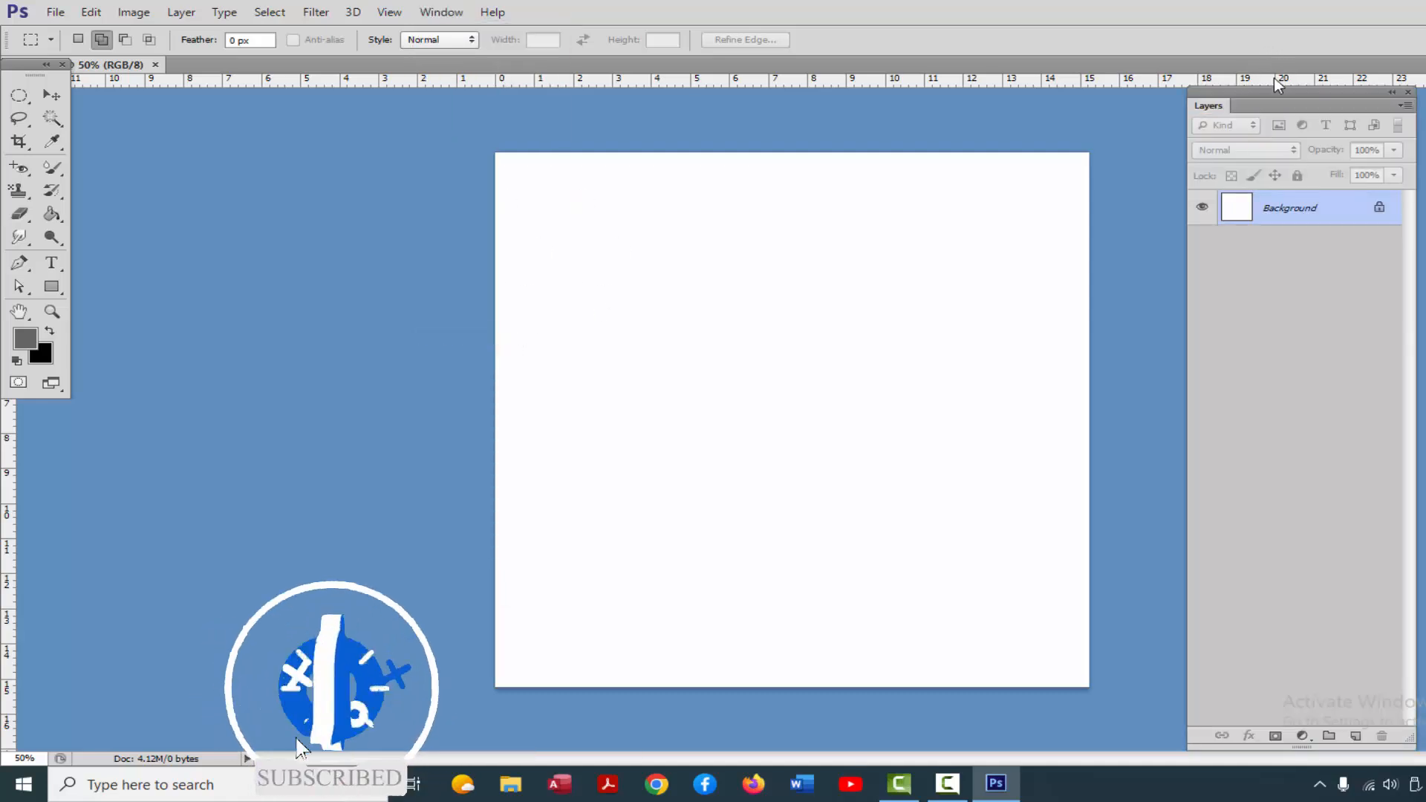
drag(1271, 90, 1372, 91)
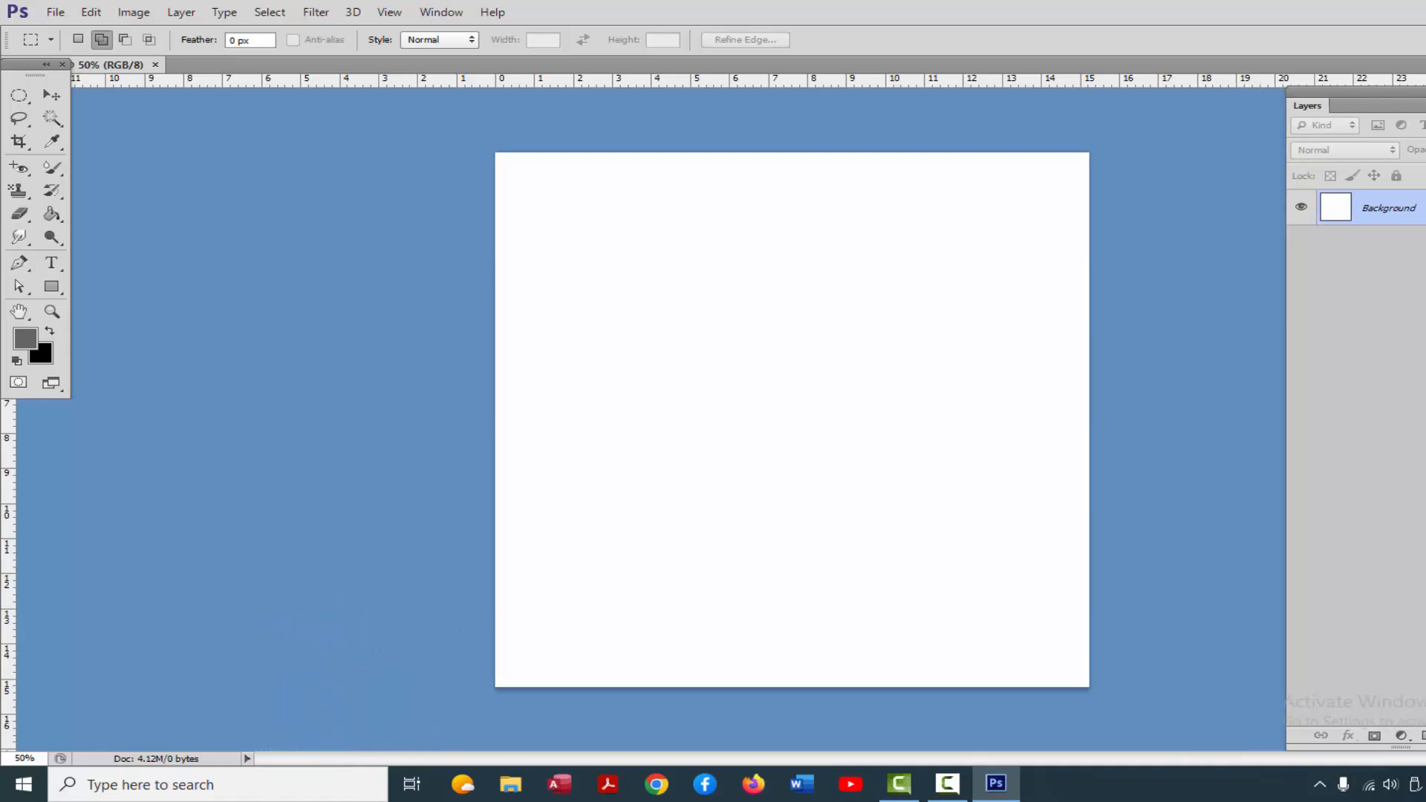
key(ctrl+shift+alt+n)
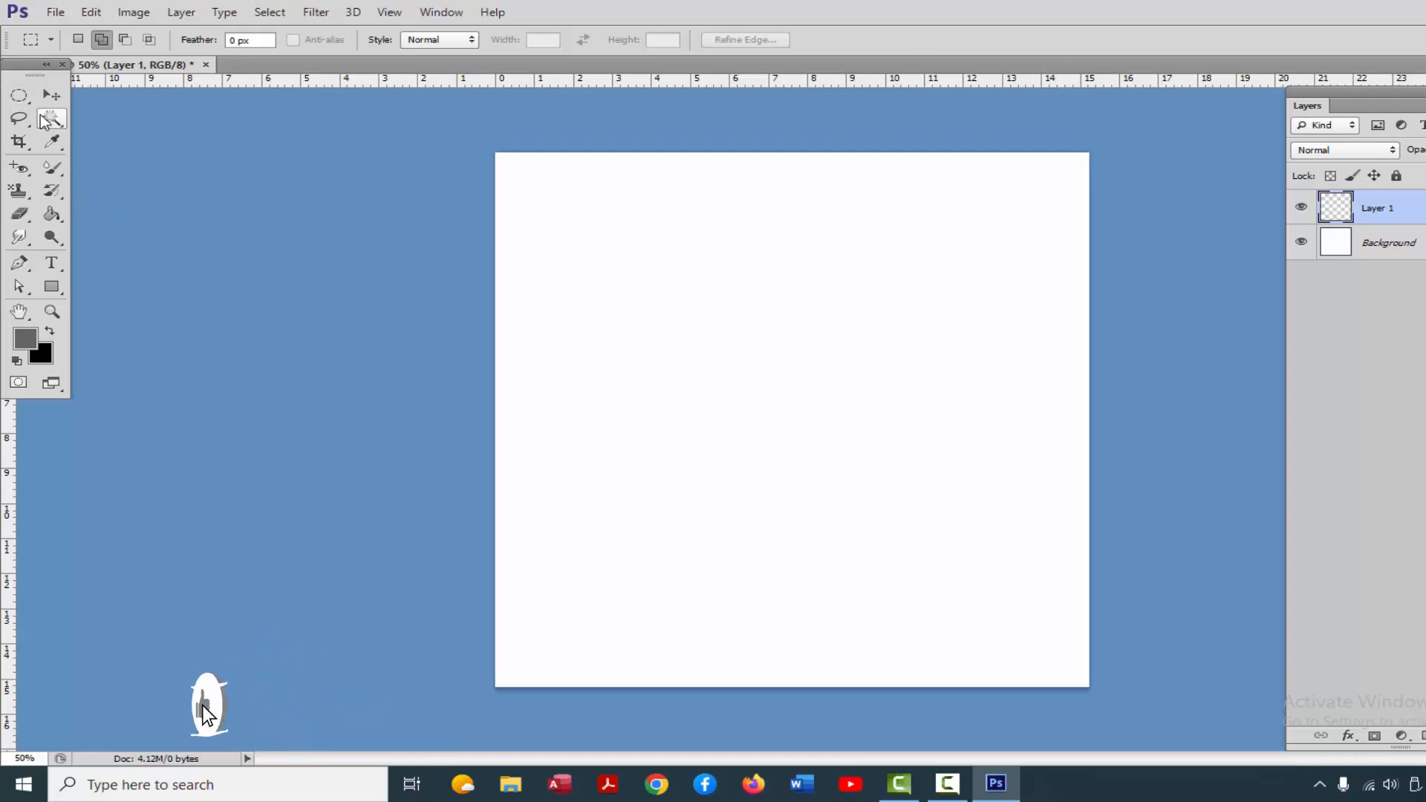
Open the damaged portrait photo images (1).jpeg from the Ash folder.
click(26, 174)
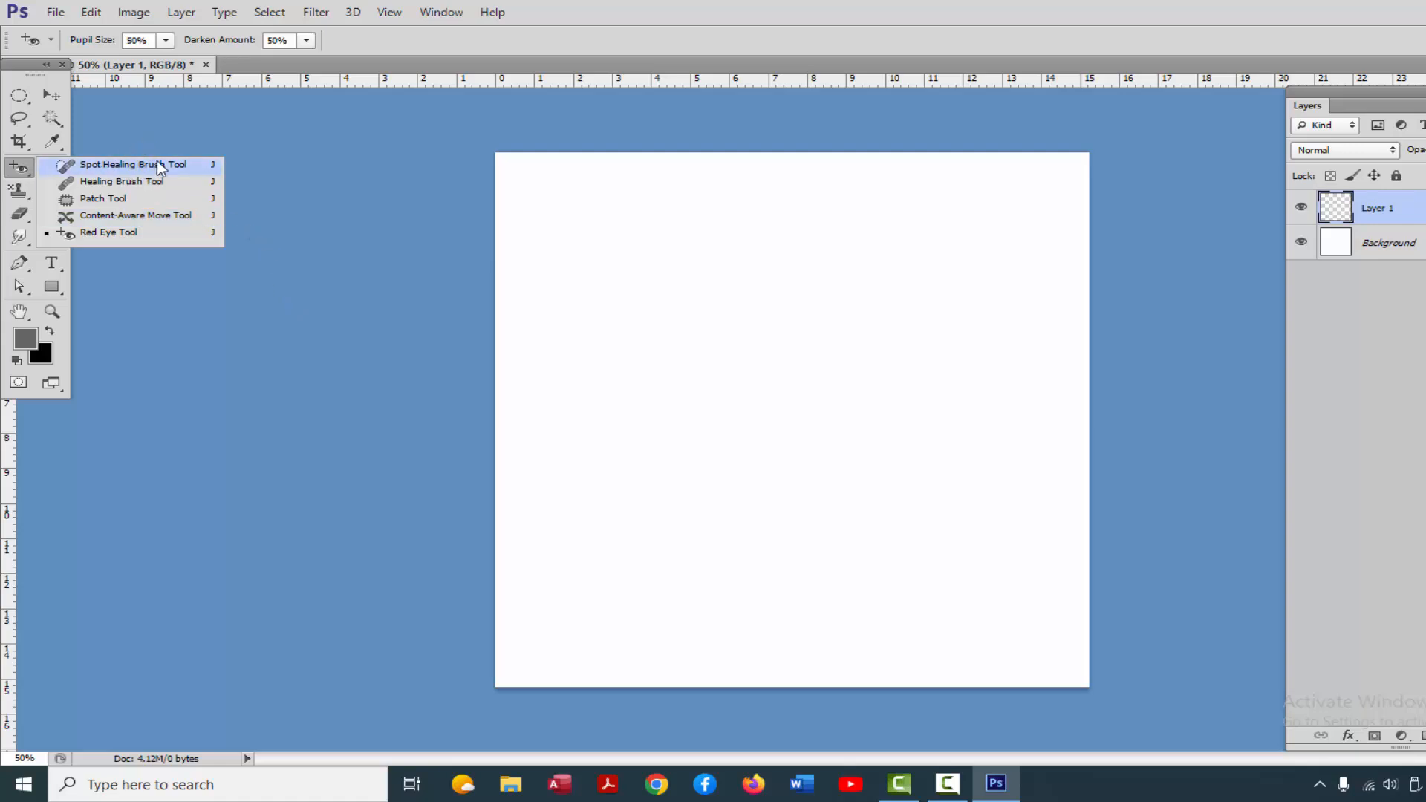
click(363, 69)
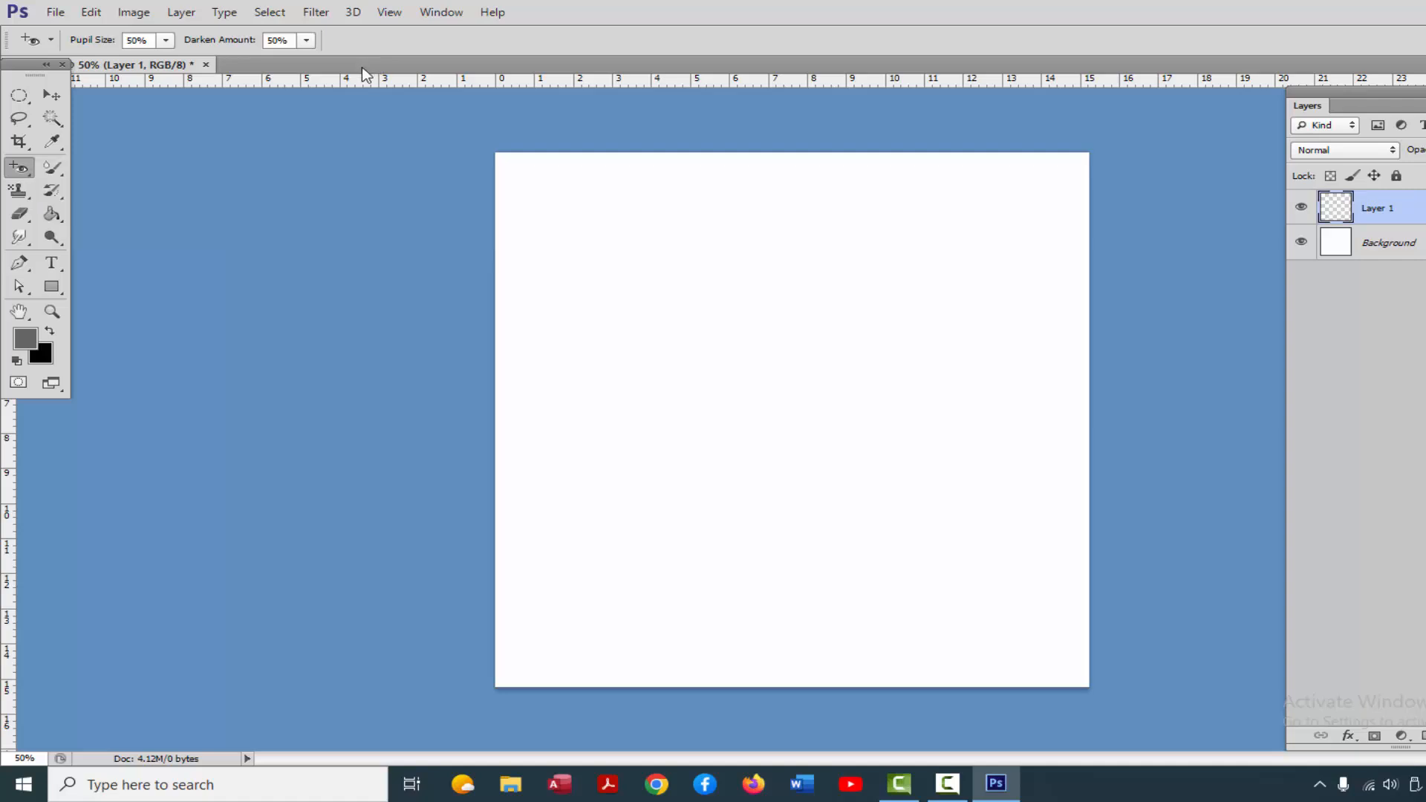
click(55, 12)
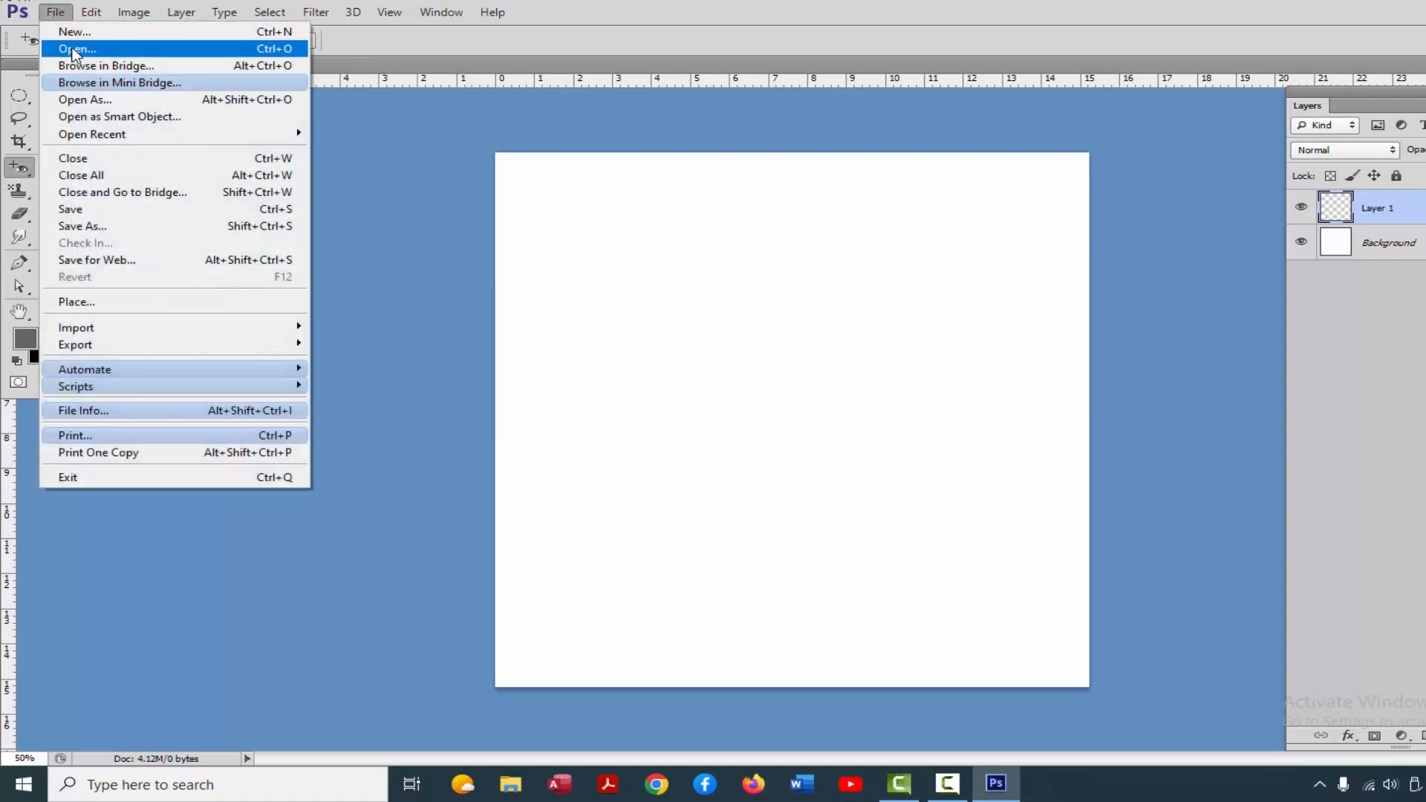
click(73, 49)
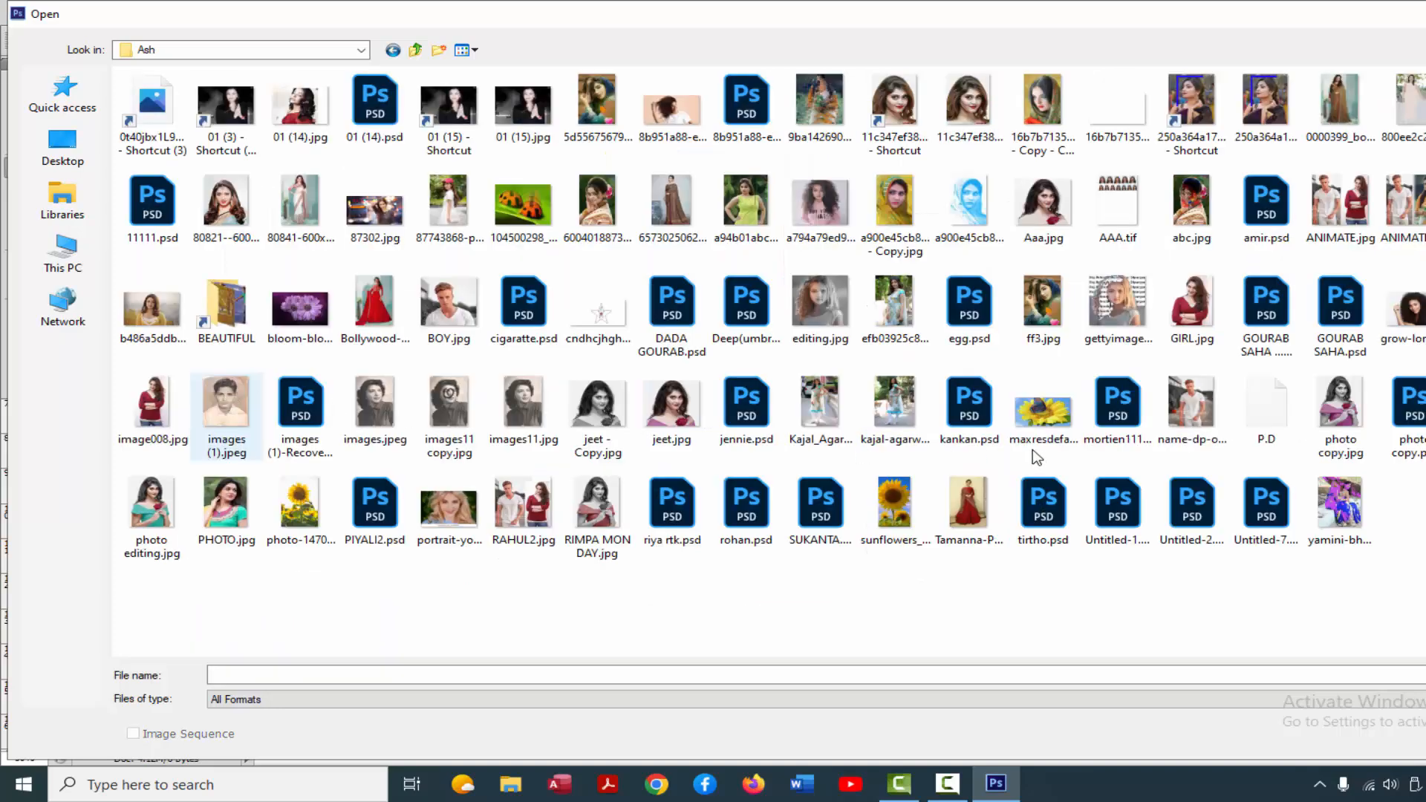
double_click(219, 401)
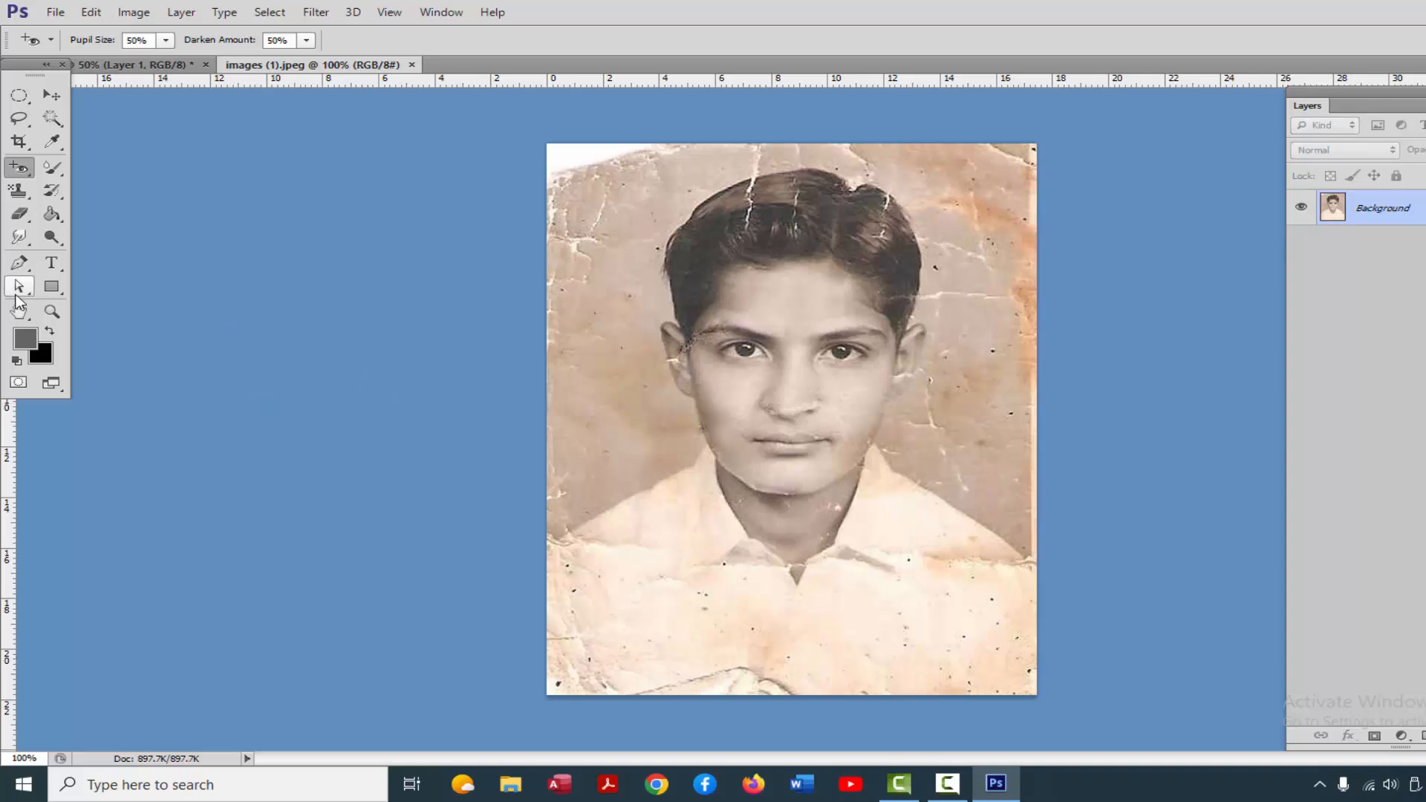
Remove the white crack running down the left part of the hair with the content-aware Spot Healing Brush, keeping all panels hidden.
key(z)
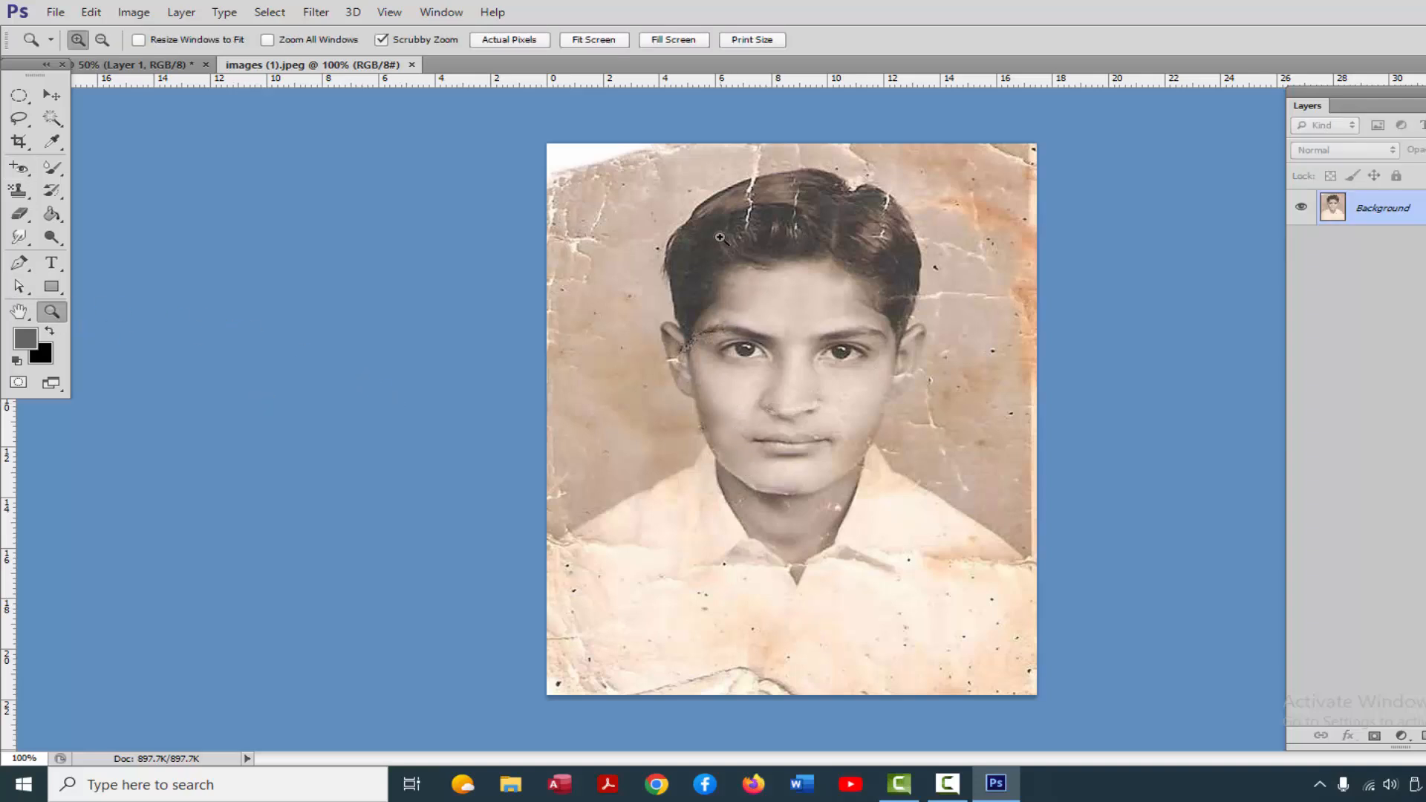
click(773, 189)
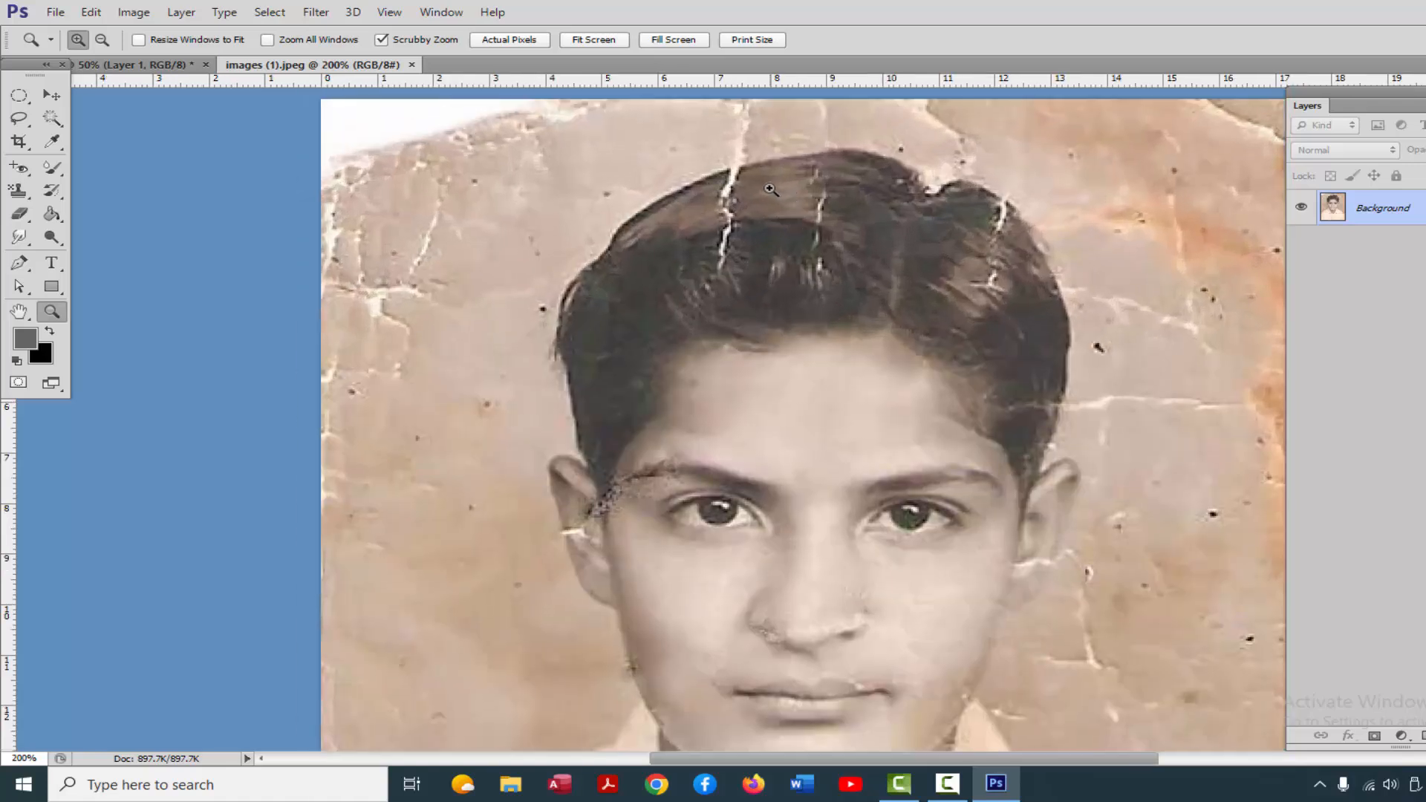
click(679, 229)
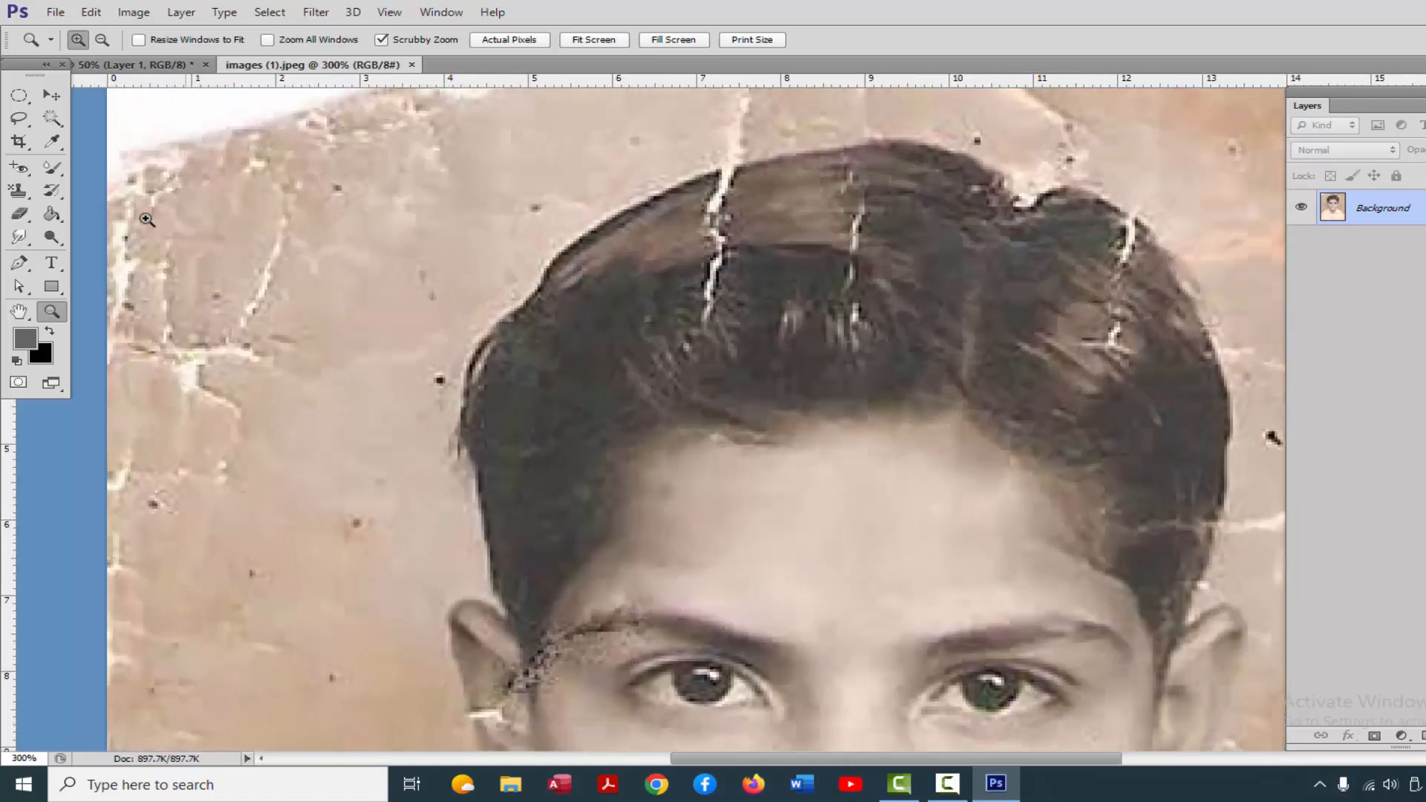
click(19, 167)
click(112, 165)
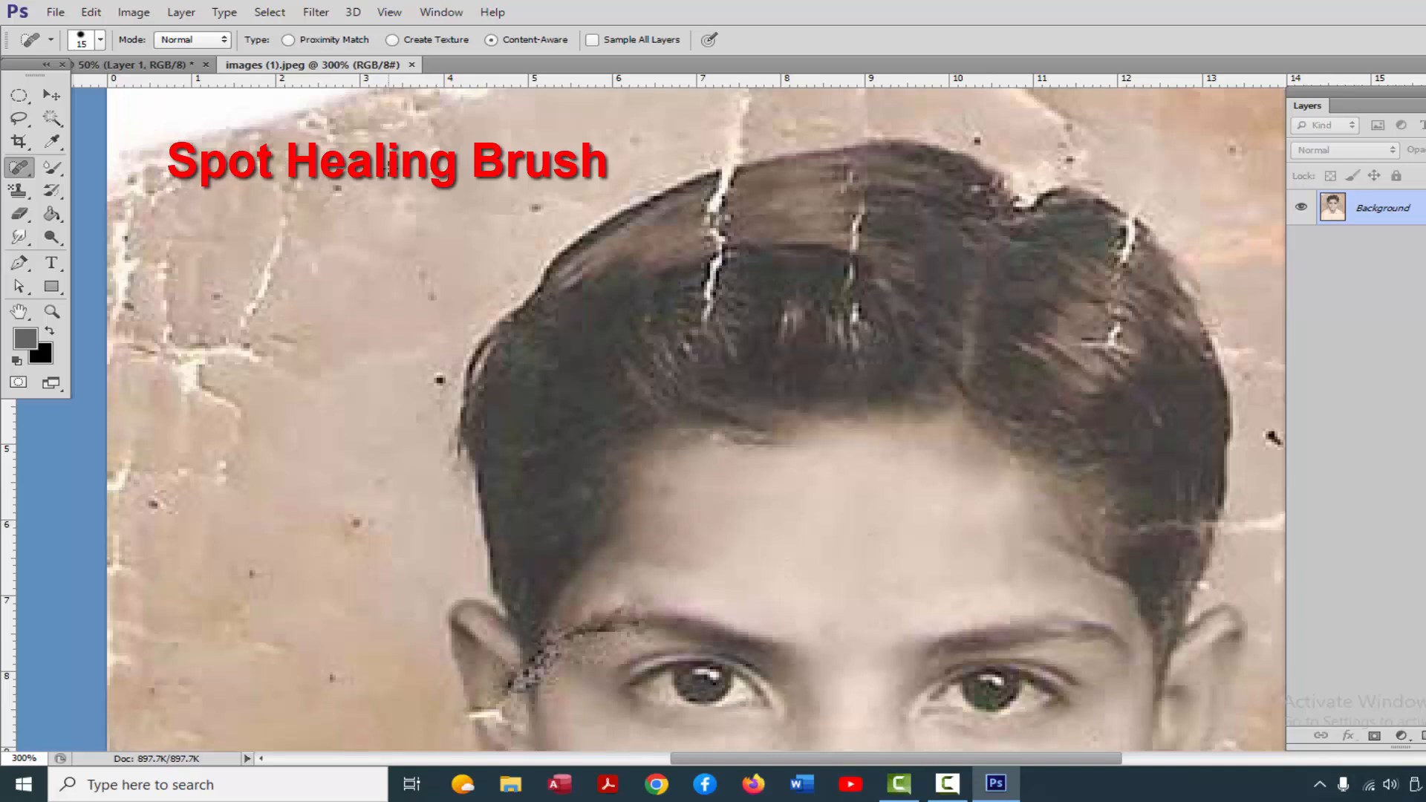
key(Tab)
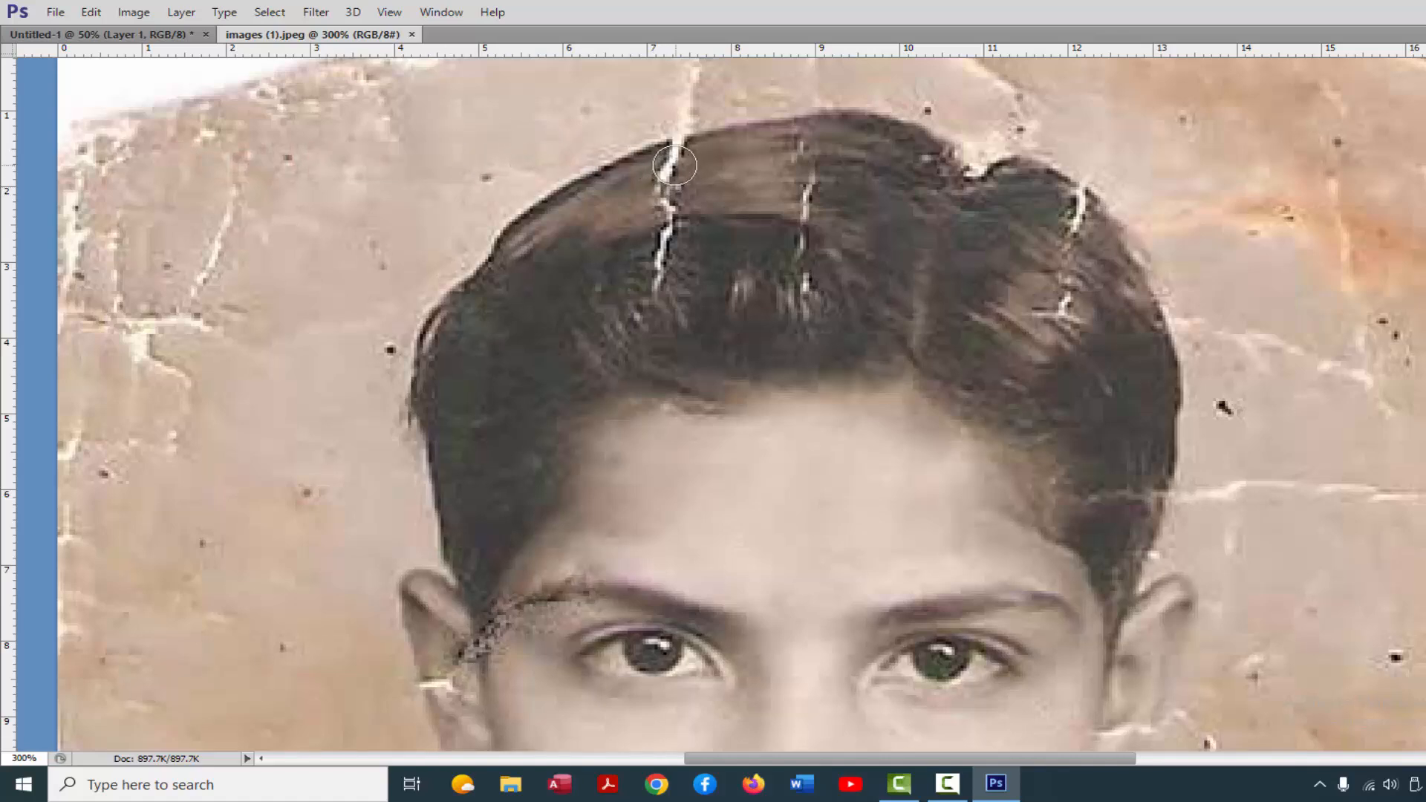
click(661, 183)
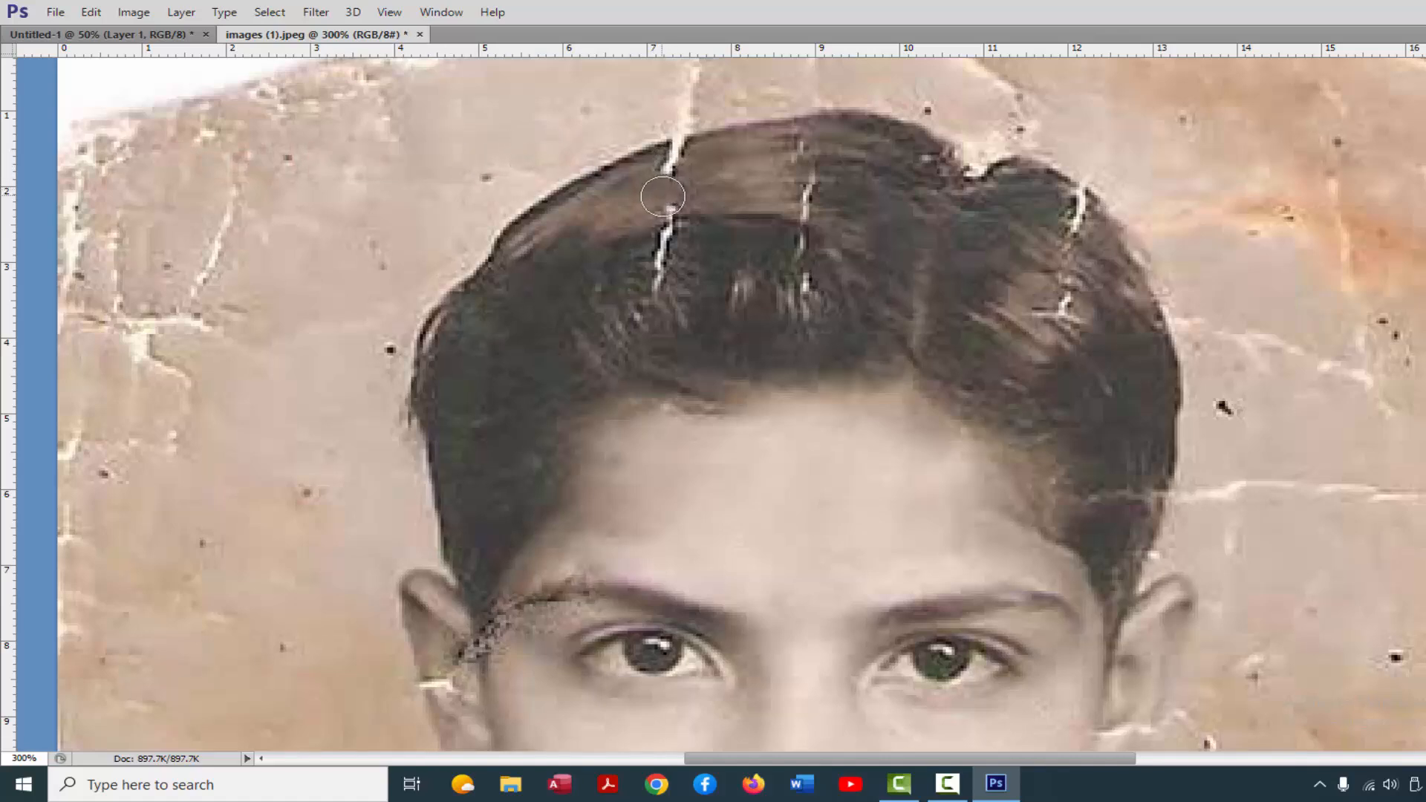
click(666, 201)
click(667, 241)
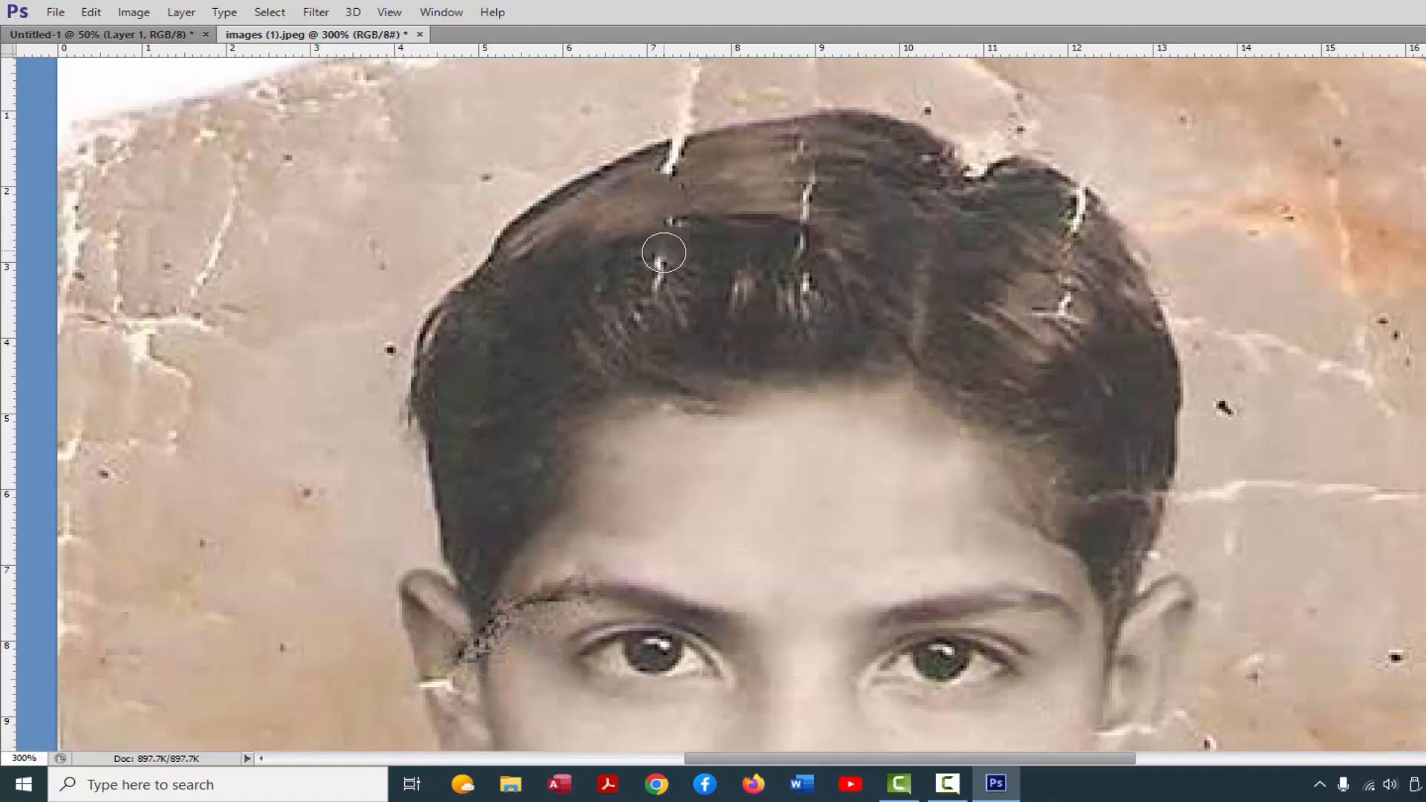
drag(663, 253, 660, 277)
Heal the lower part of the crack in the middle of the hair and the white crack on the hair's right side.
click(799, 254)
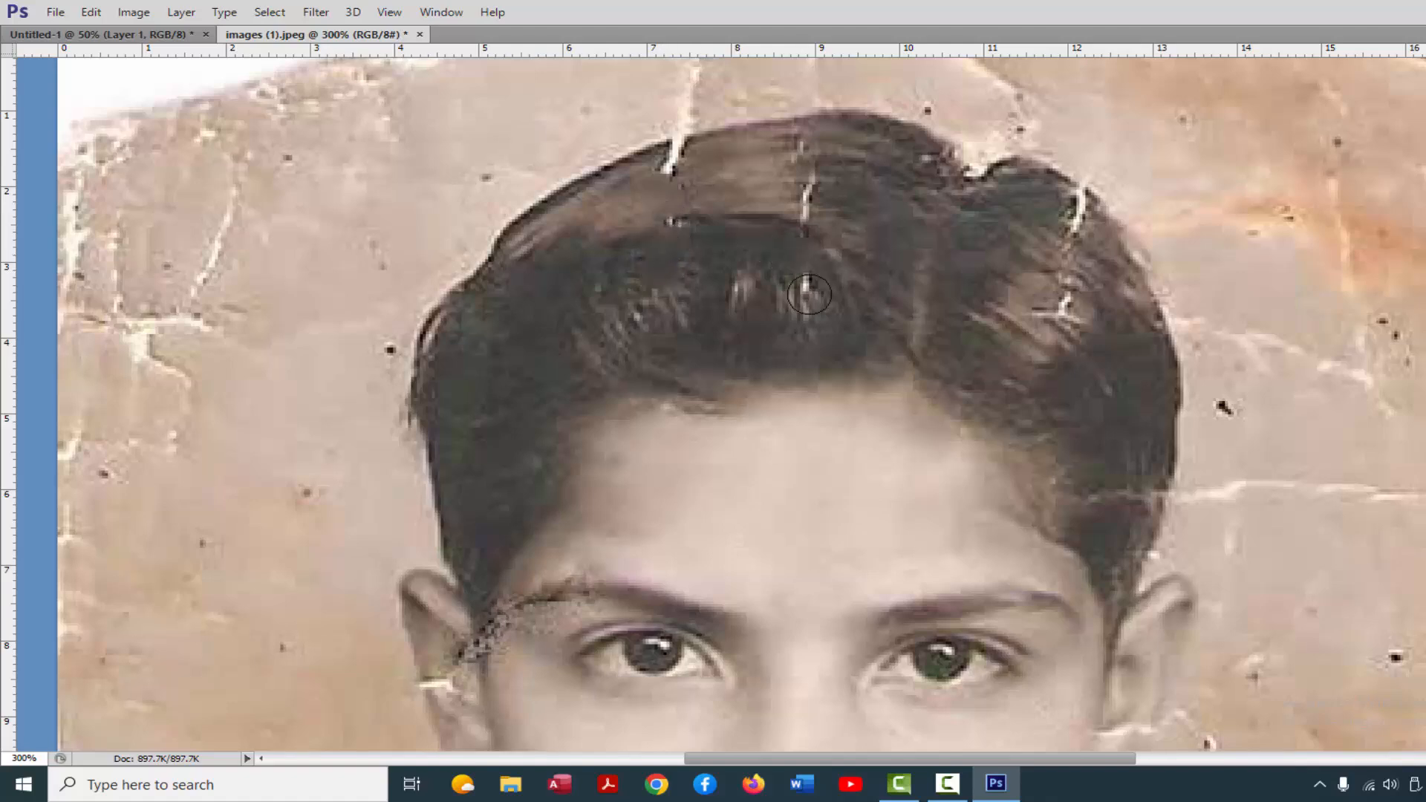
click(796, 285)
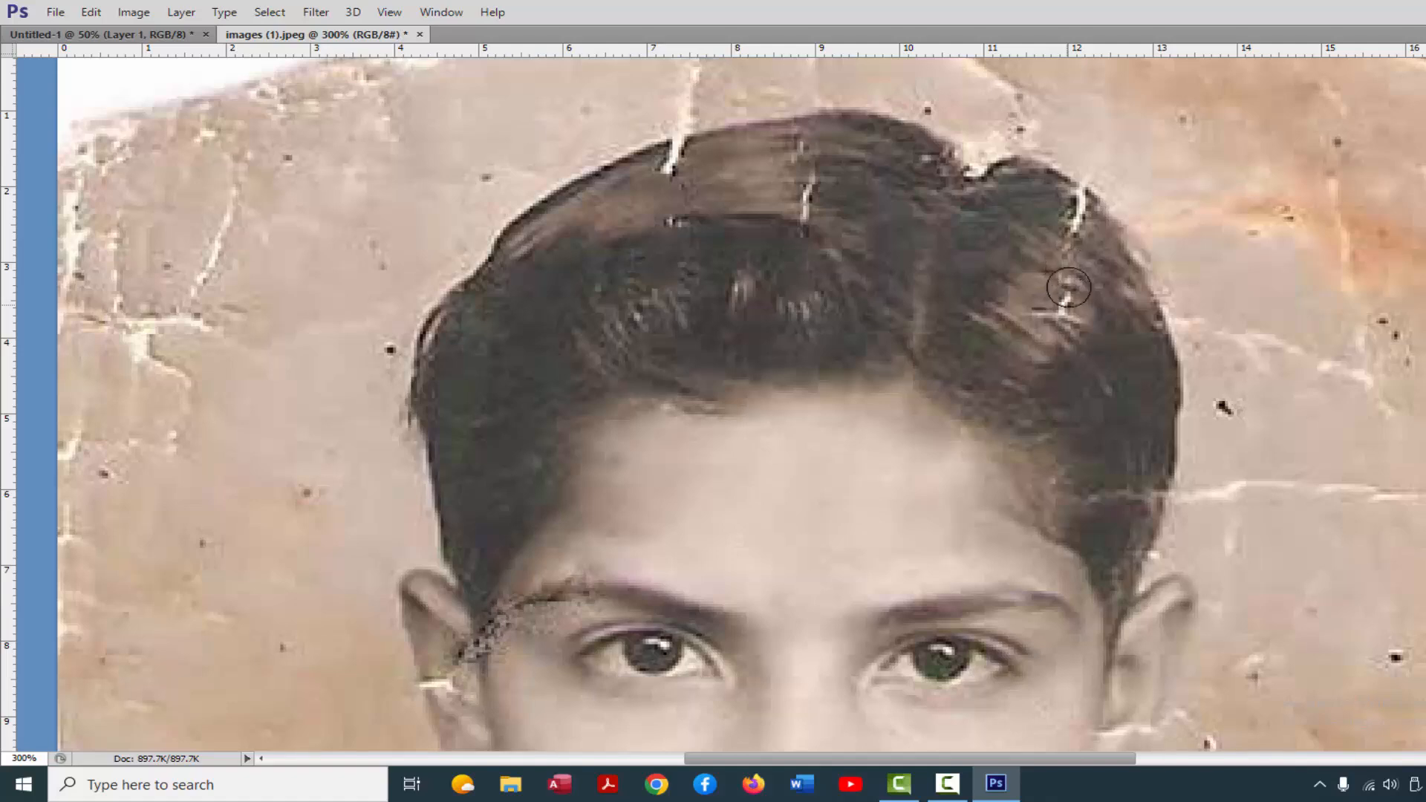
click(1064, 303)
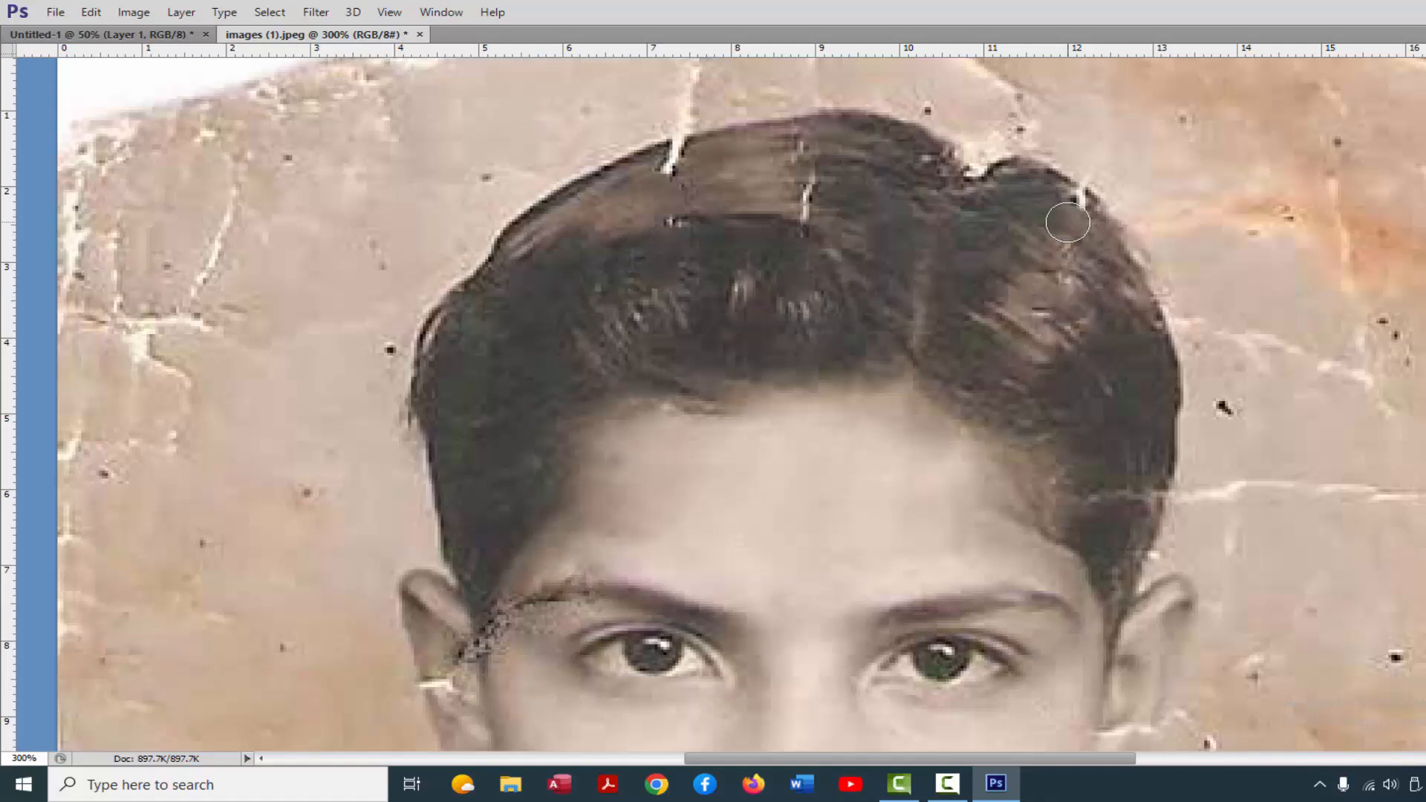
Heal the crack from the top of the hair into the background above, plus the cracks in the background left of the head.
click(676, 164)
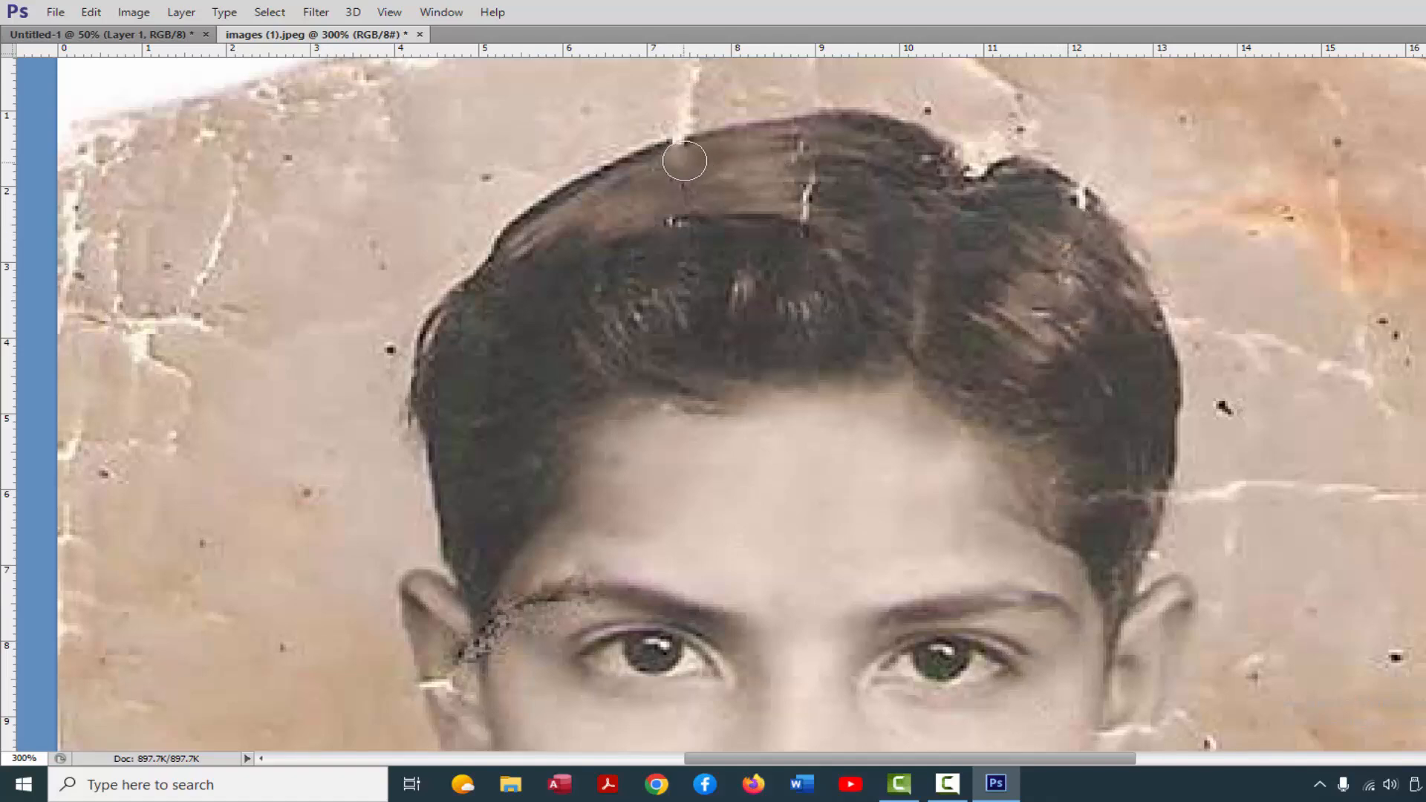
drag(693, 72, 666, 118)
click(681, 108)
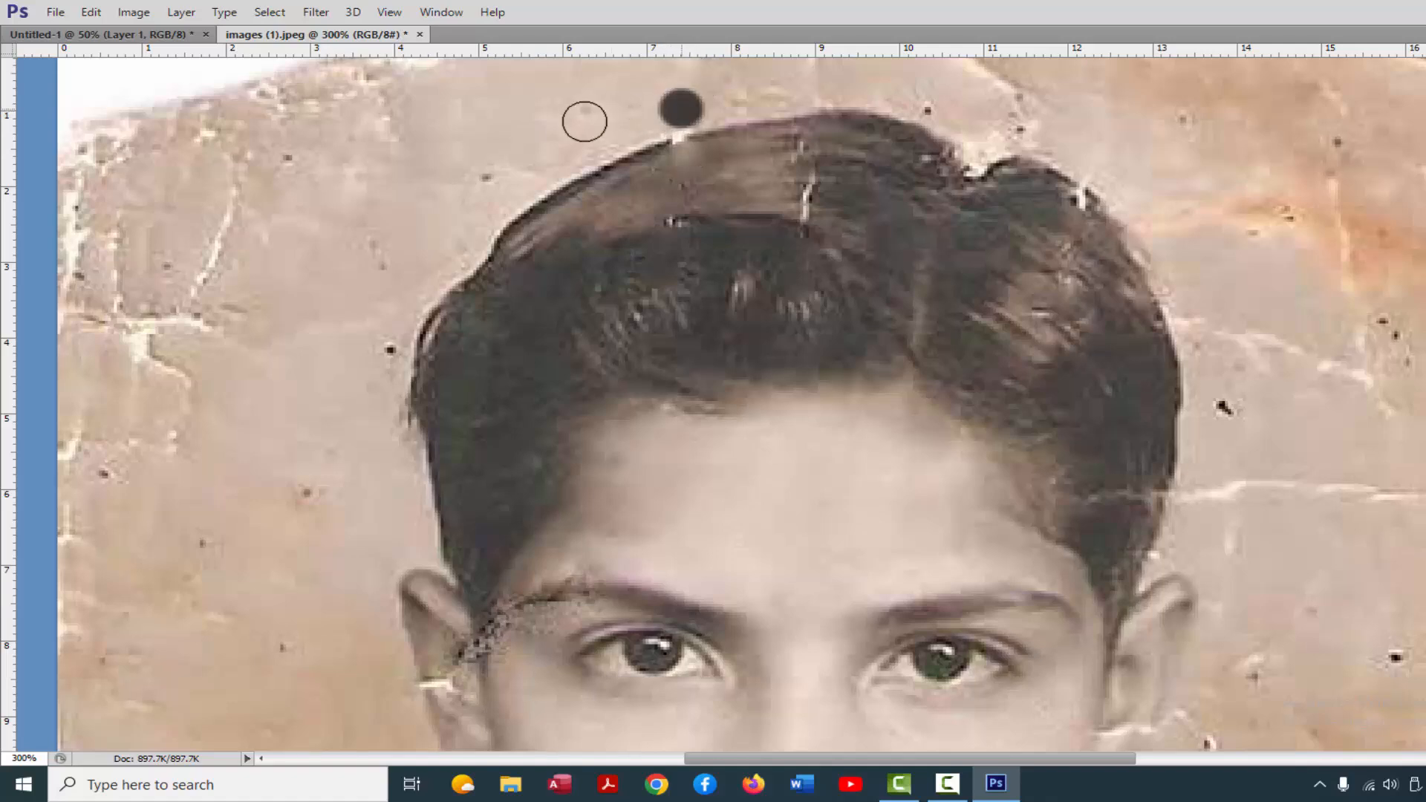
mouse_move(259, 141)
mouse_down()
mouse_move(168, 321)
mouse_move(133, 353)
mouse_move(132, 330)
mouse_move(201, 339)
mouse_move(203, 326)
mouse_move(179, 392)
mouse_move(151, 357)
mouse_move(181, 406)
mouse_move(173, 438)
mouse_move(84, 455)
mouse_move(78, 439)
mouse_move(80, 505)
mouse_move(149, 475)
mouse_up()
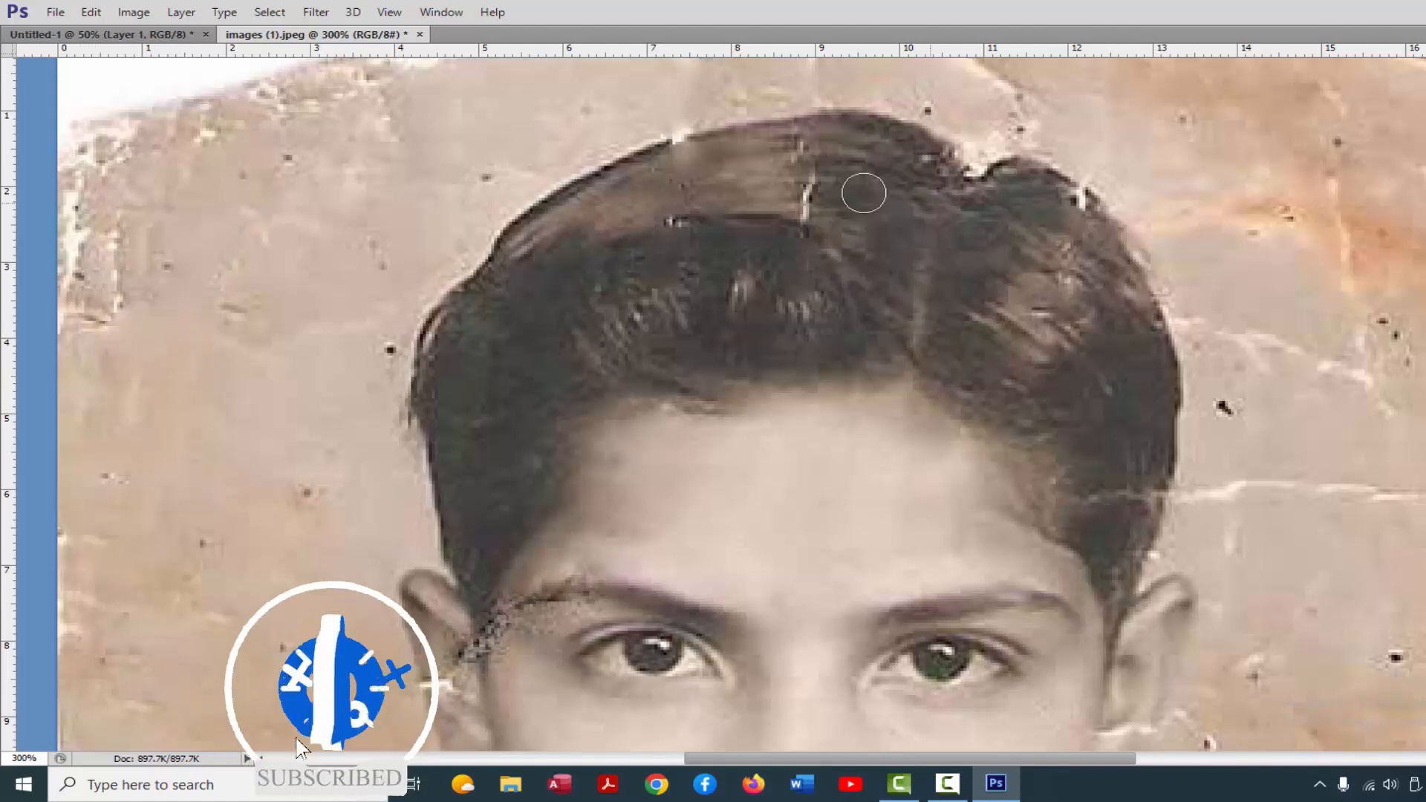
Heal the remaining white marks in the middle of the hair and the long cracks in the background right of the head.
drag(818, 182, 811, 208)
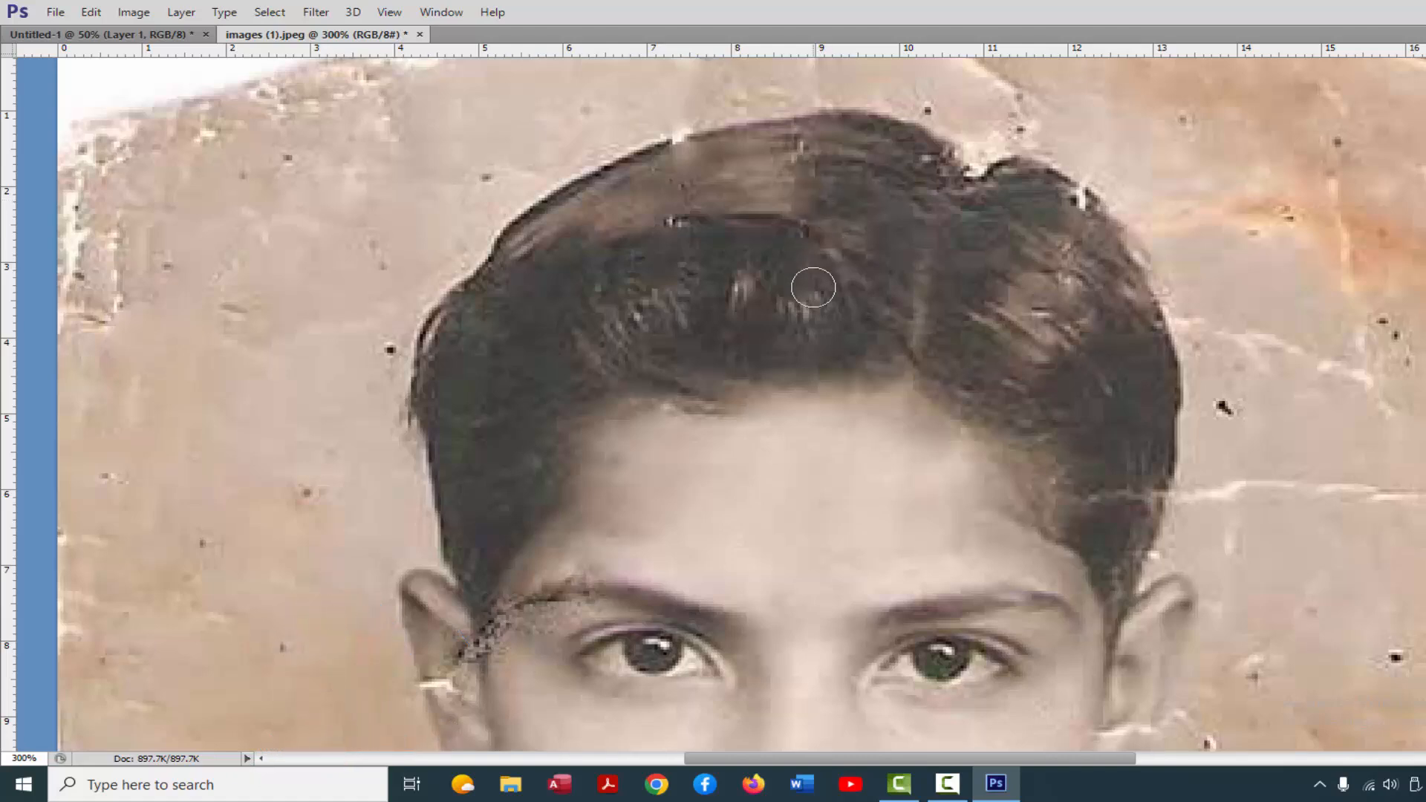
mouse_move(814, 287)
mouse_down()
mouse_move(796, 303)
mouse_move(699, 290)
mouse_up()
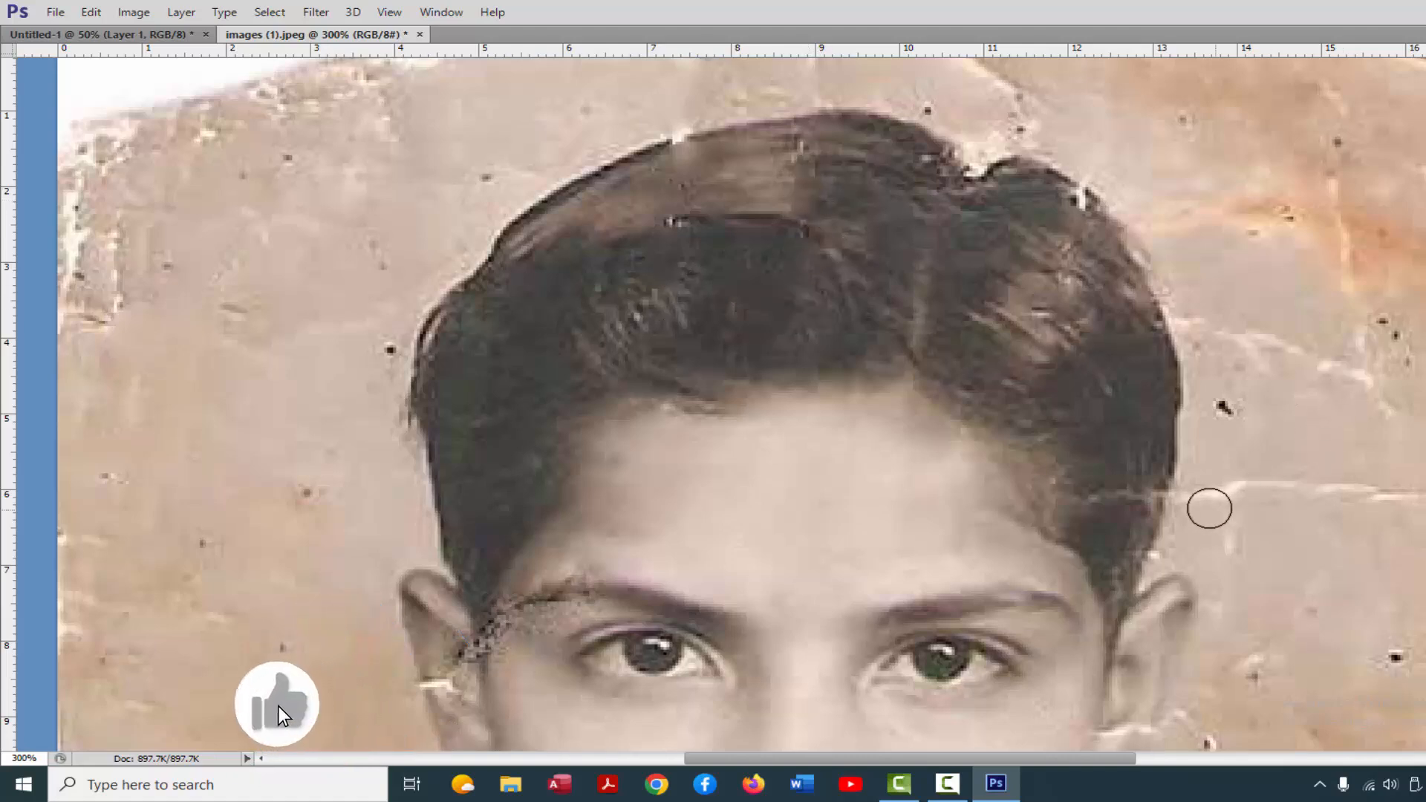
mouse_move(1209, 509)
mouse_down()
mouse_move(1278, 484)
mouse_move(1407, 484)
mouse_up()
drag(1350, 377, 1253, 341)
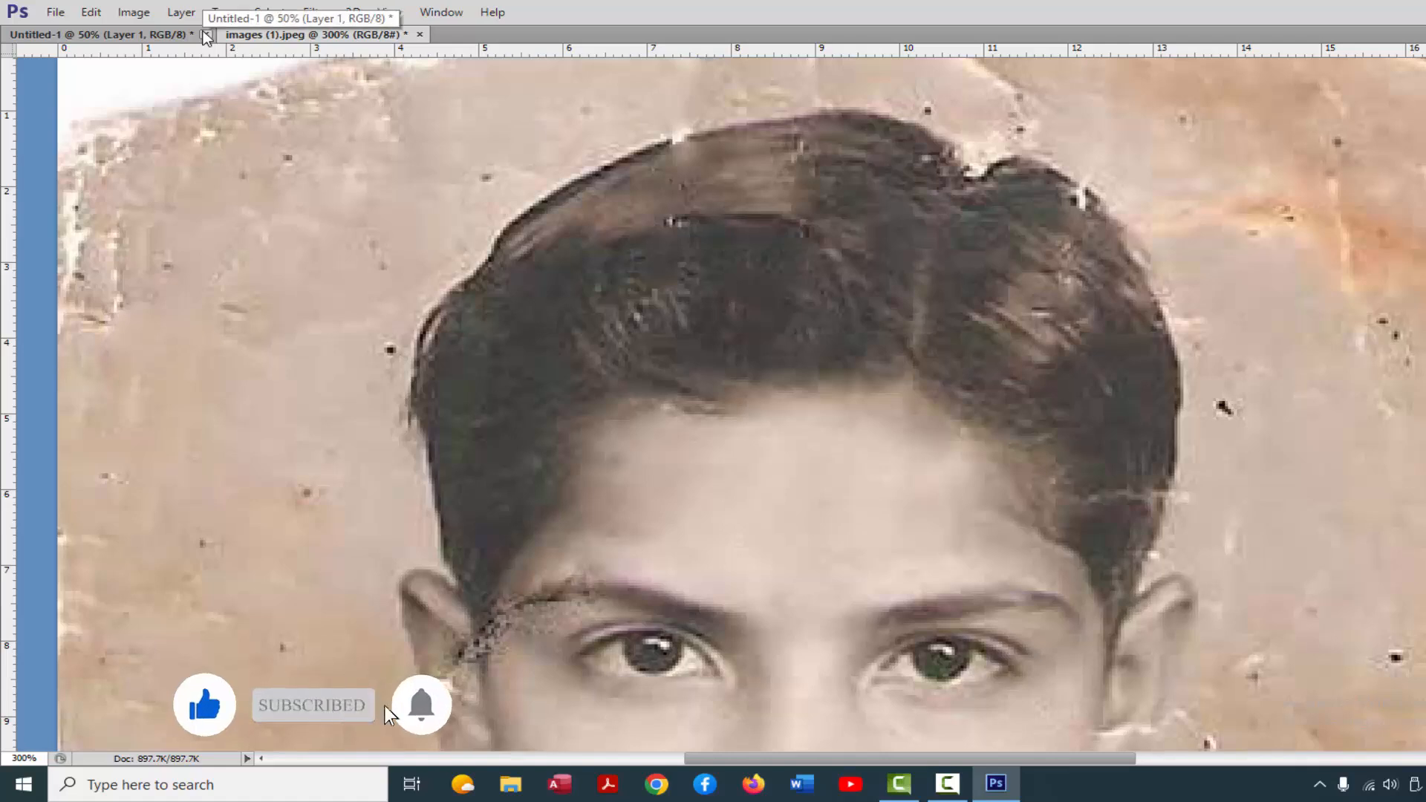
Bring back the Tools panel and activate the Healing Brush Tool.
click(441, 12)
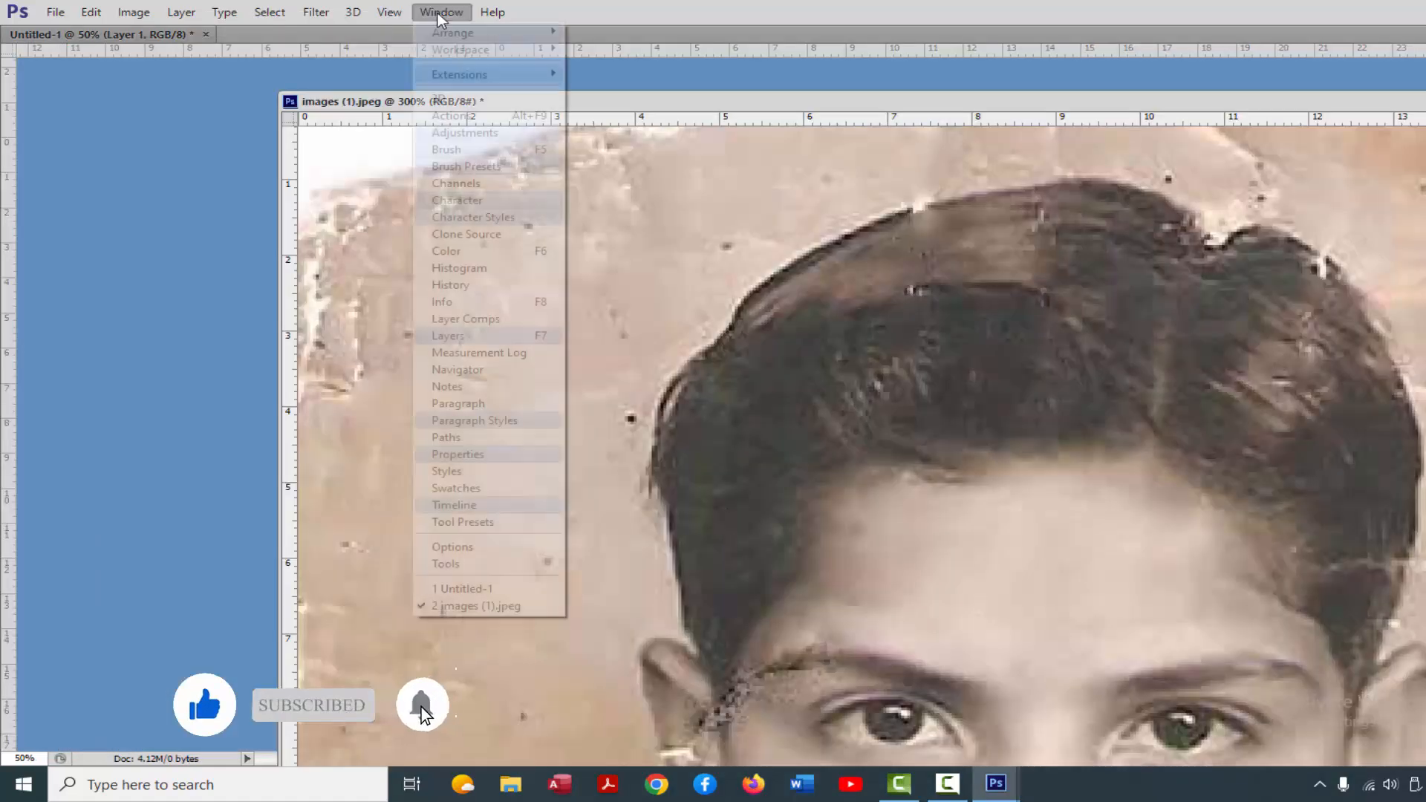
click(447, 564)
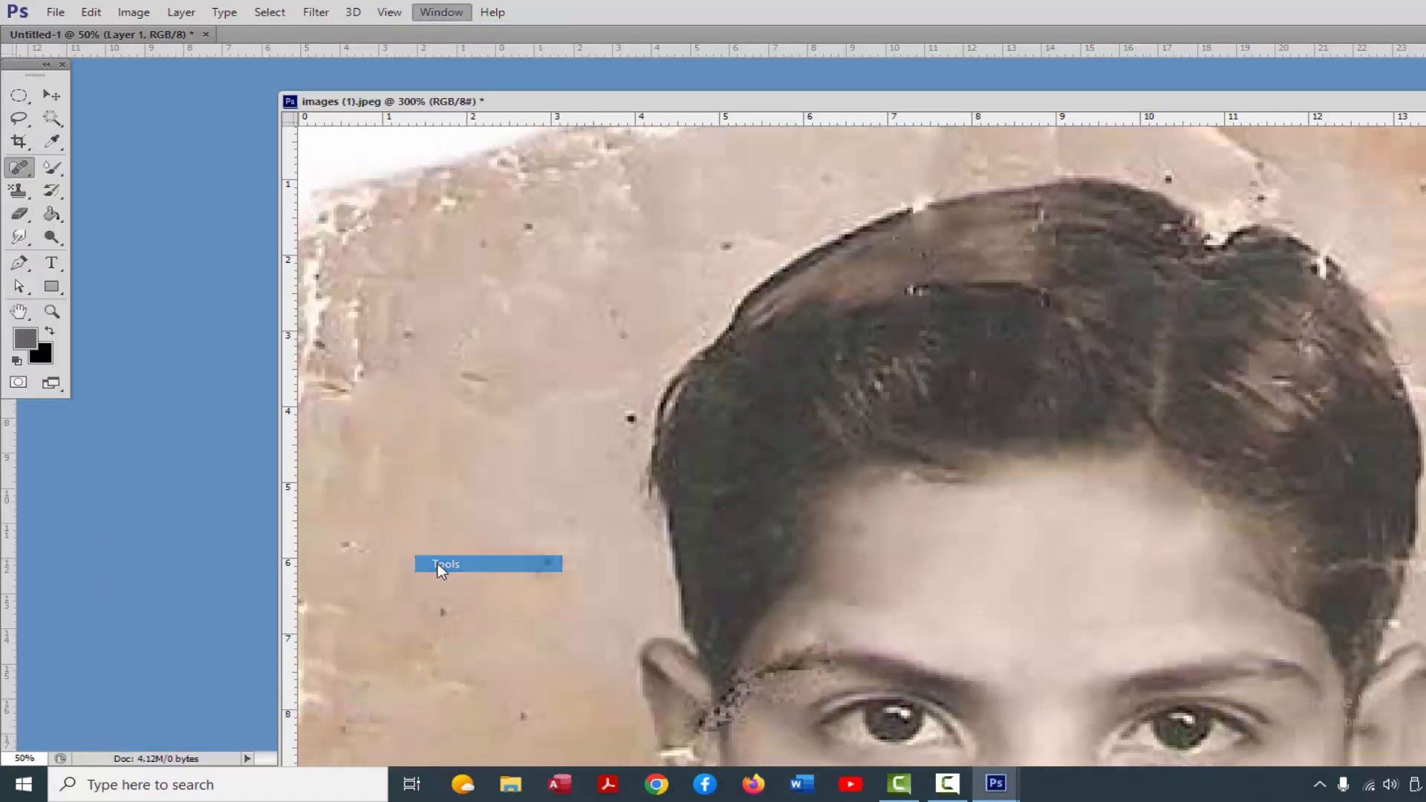
right_click(20, 177)
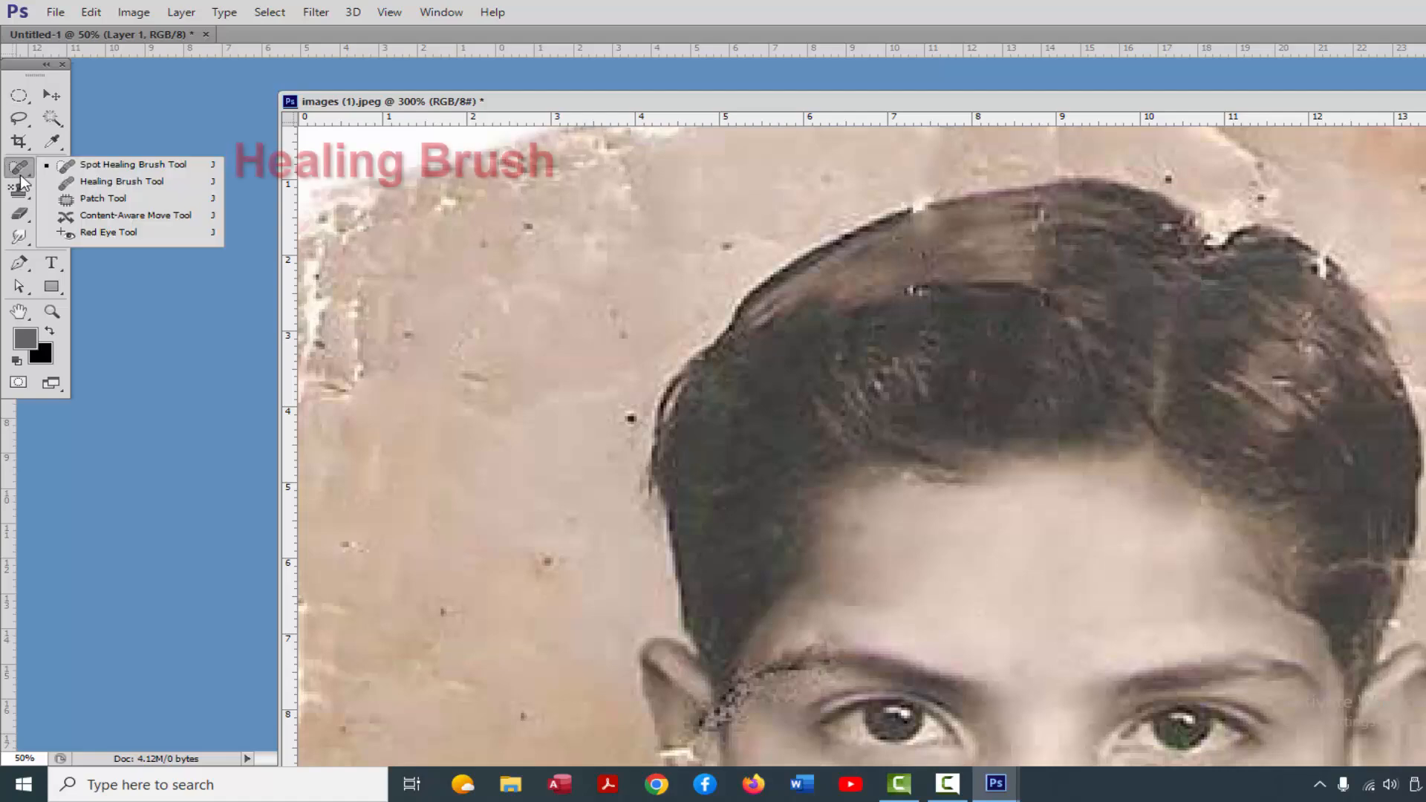
click(112, 183)
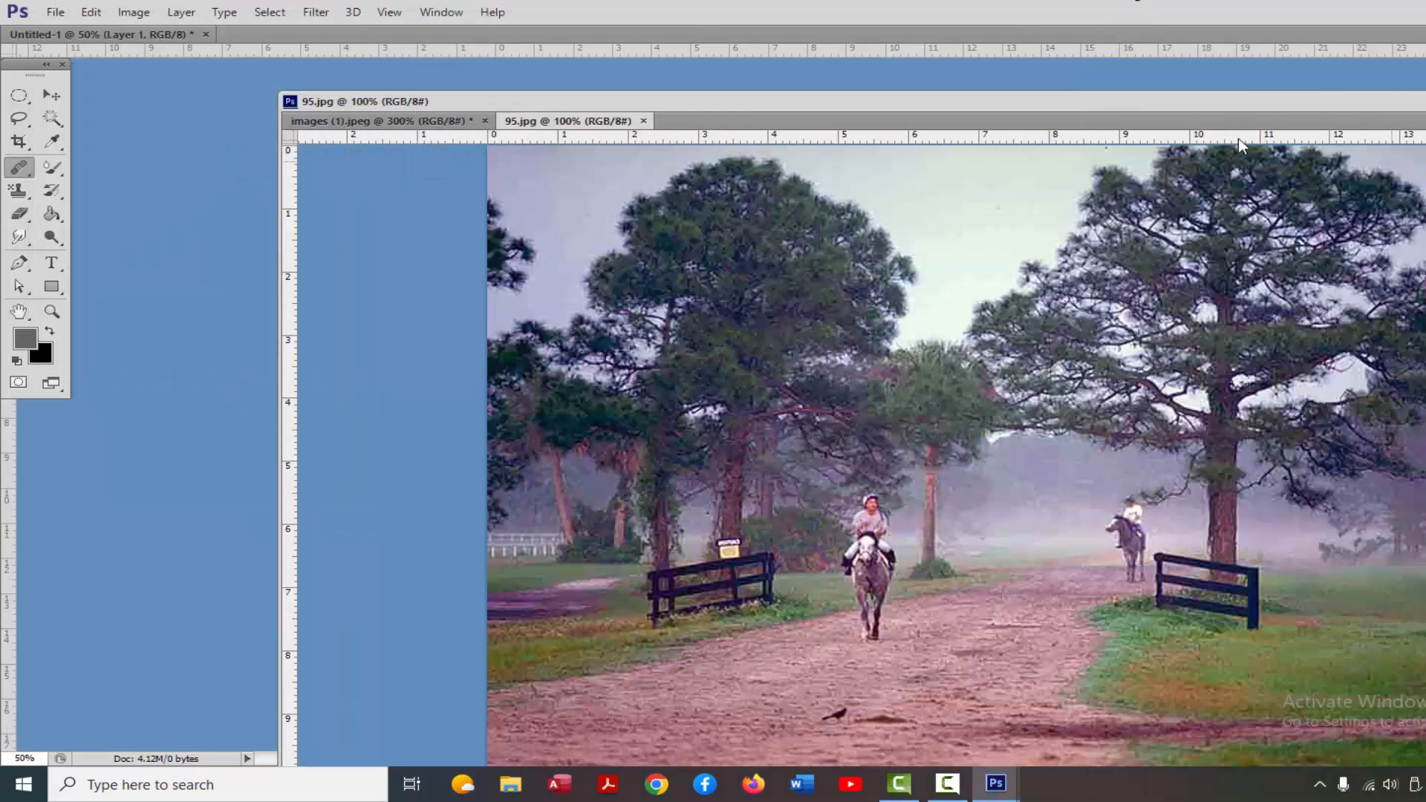
Cover the dirt strip across the grass at the right of 95.jpg with sampled grass using the Healing Brush Tool.
drag(1108, 101, 925, 80)
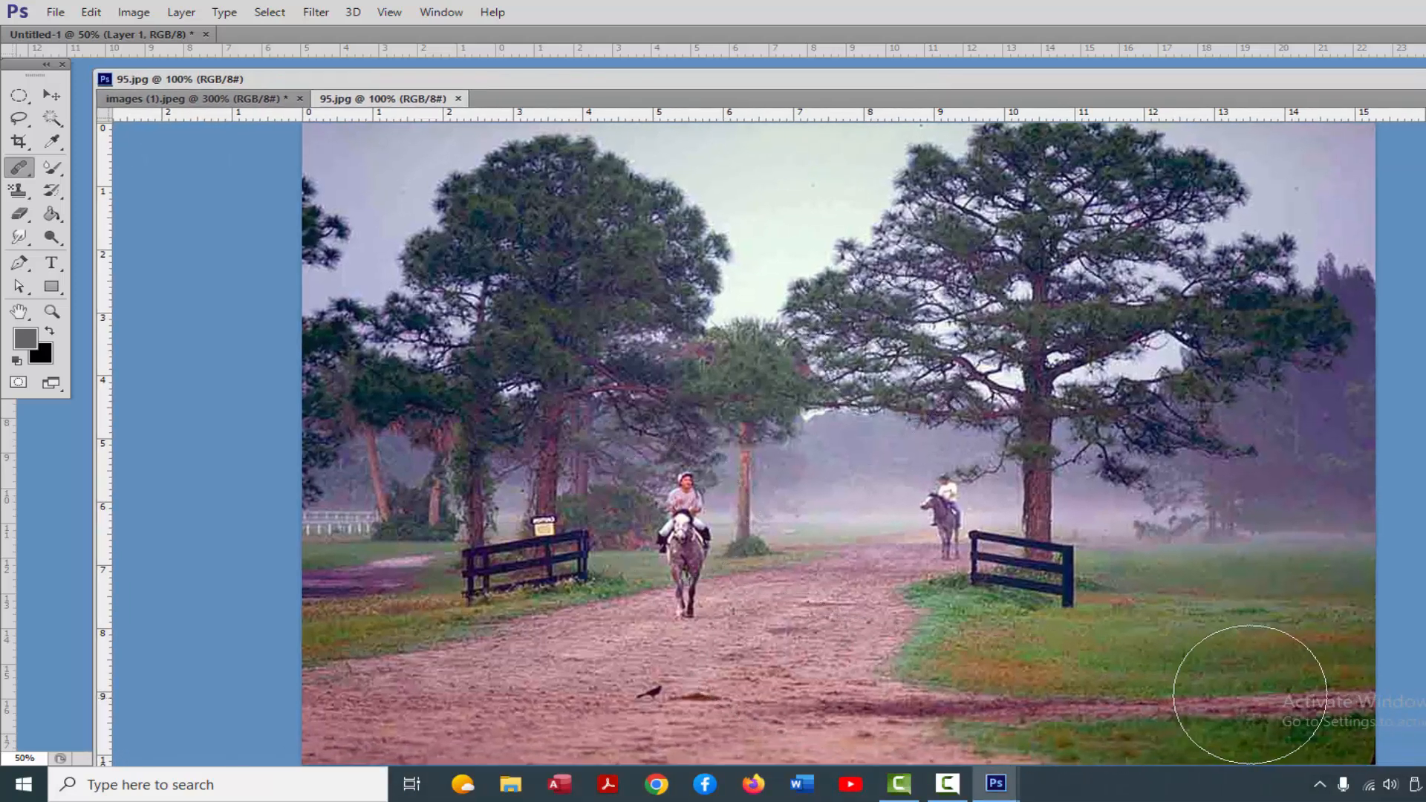
right_click(27, 179)
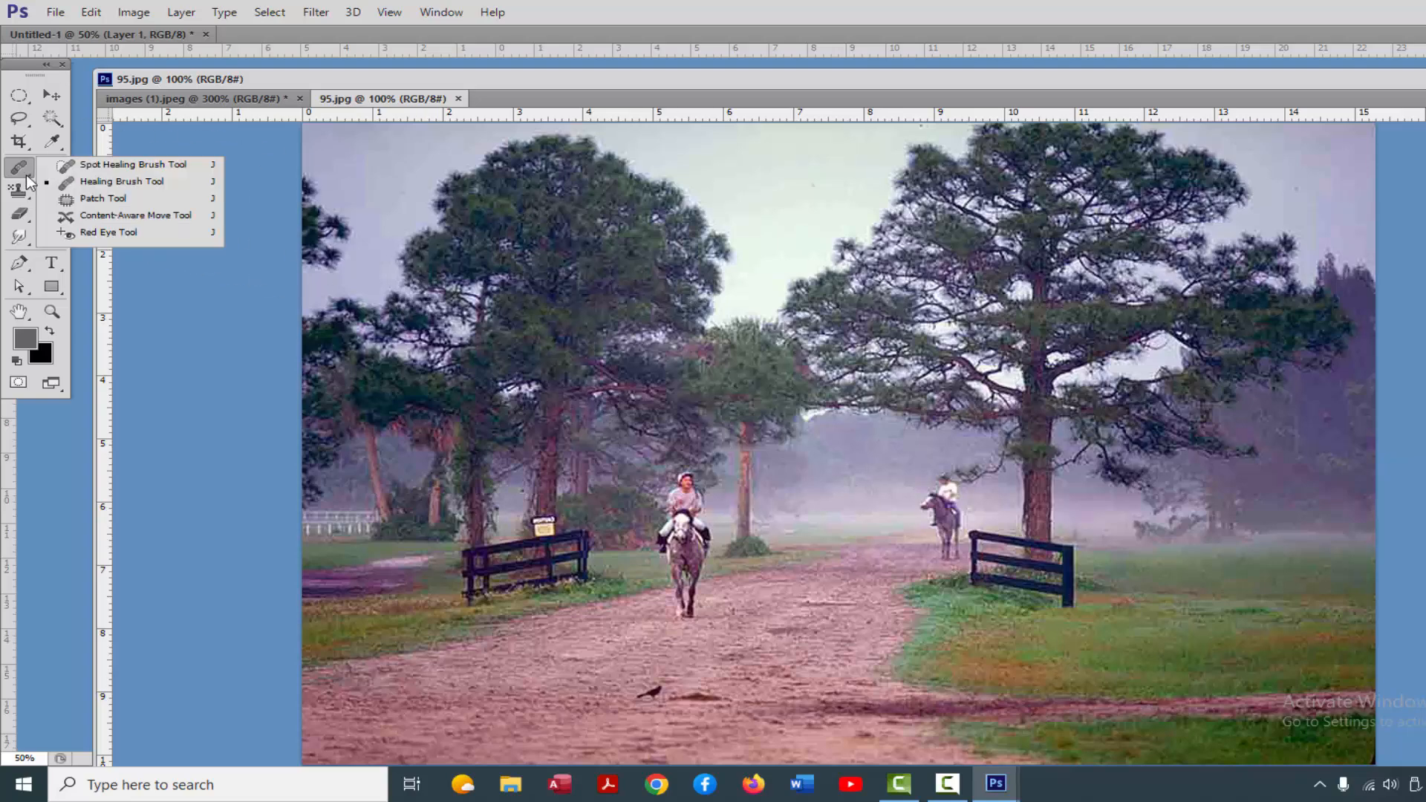
click(77, 183)
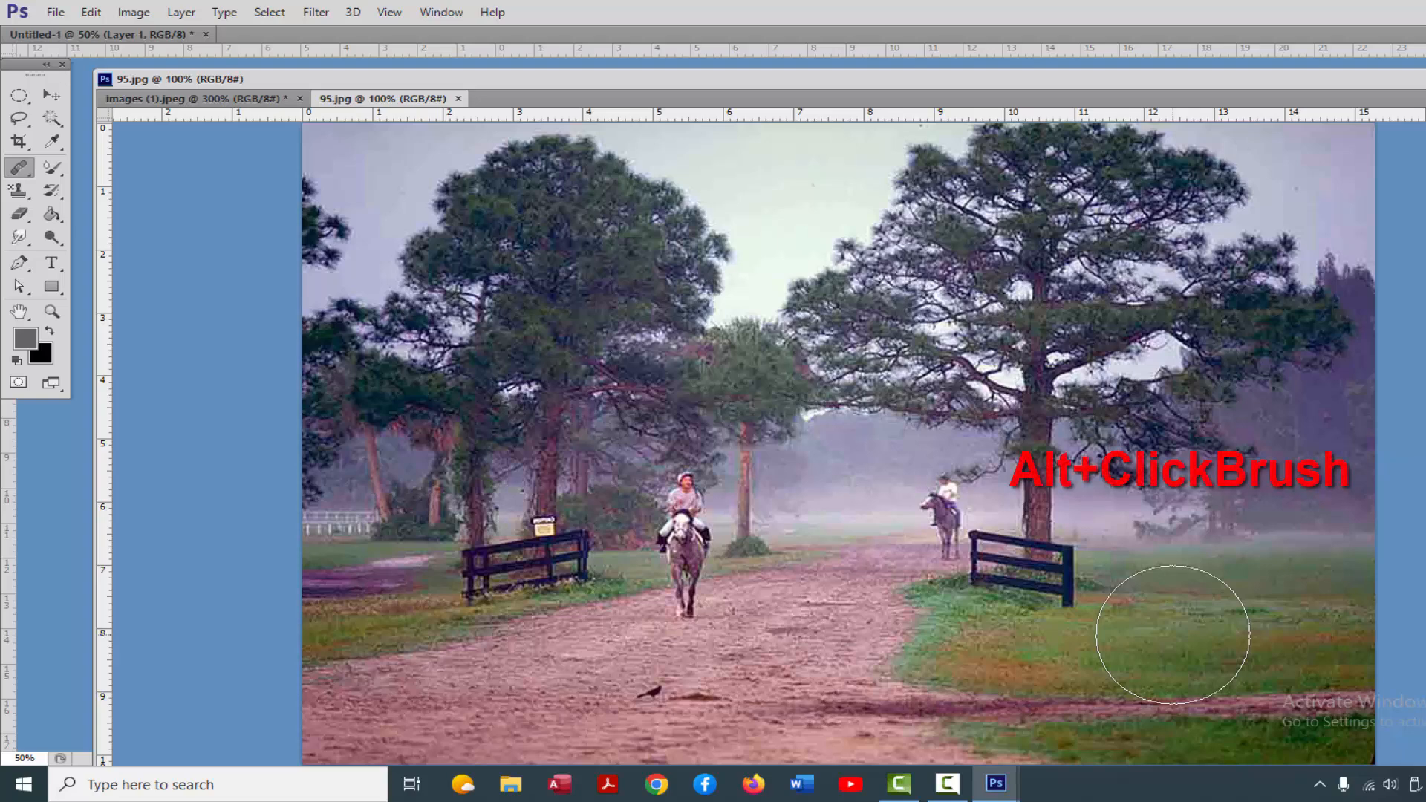
key(alt)
mouse_move(1089, 690)
mouse_down()
mouse_move(1085, 703)
mouse_move(1316, 712)
mouse_up()
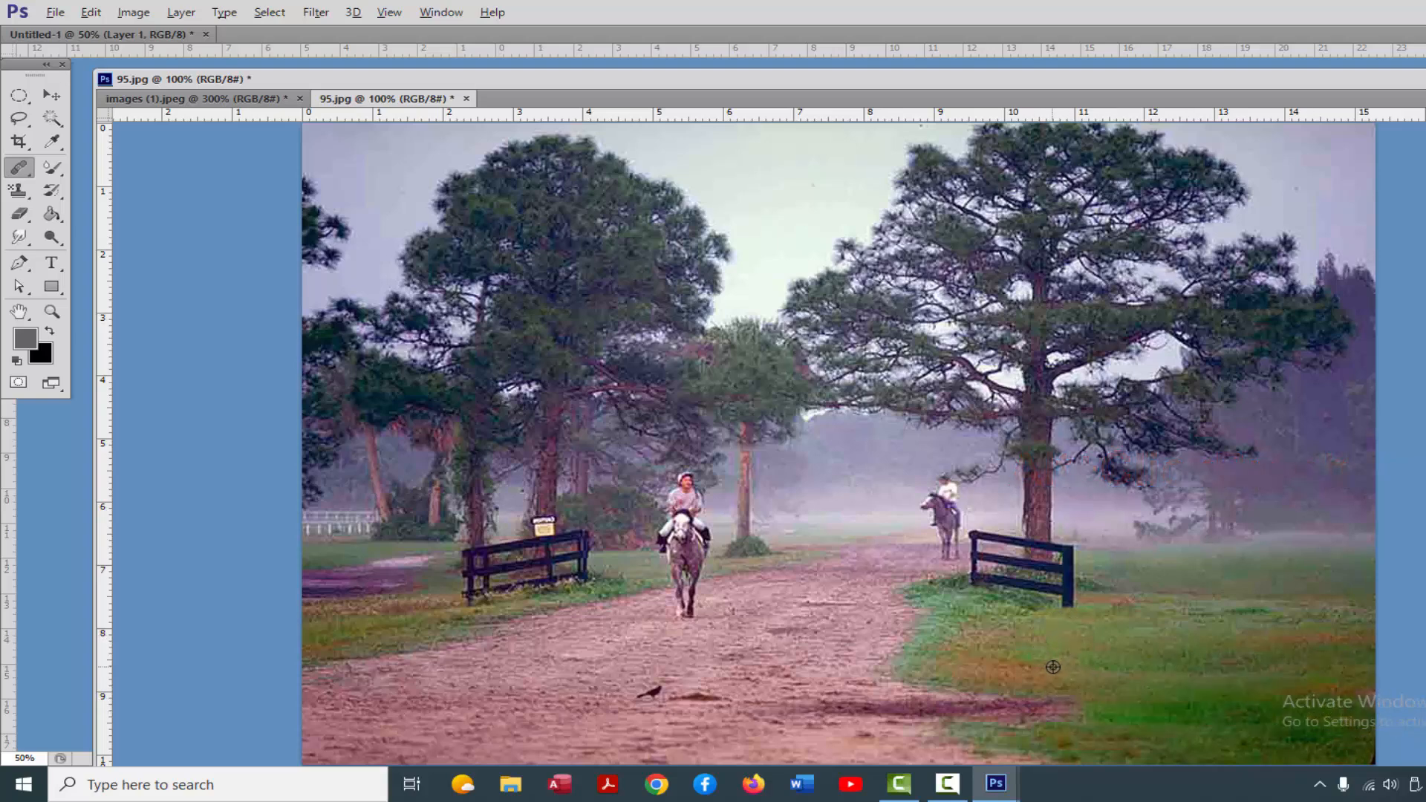
mouse_move(1078, 700)
mouse_down()
mouse_move(973, 706)
mouse_move(937, 686)
mouse_move(985, 704)
mouse_up()
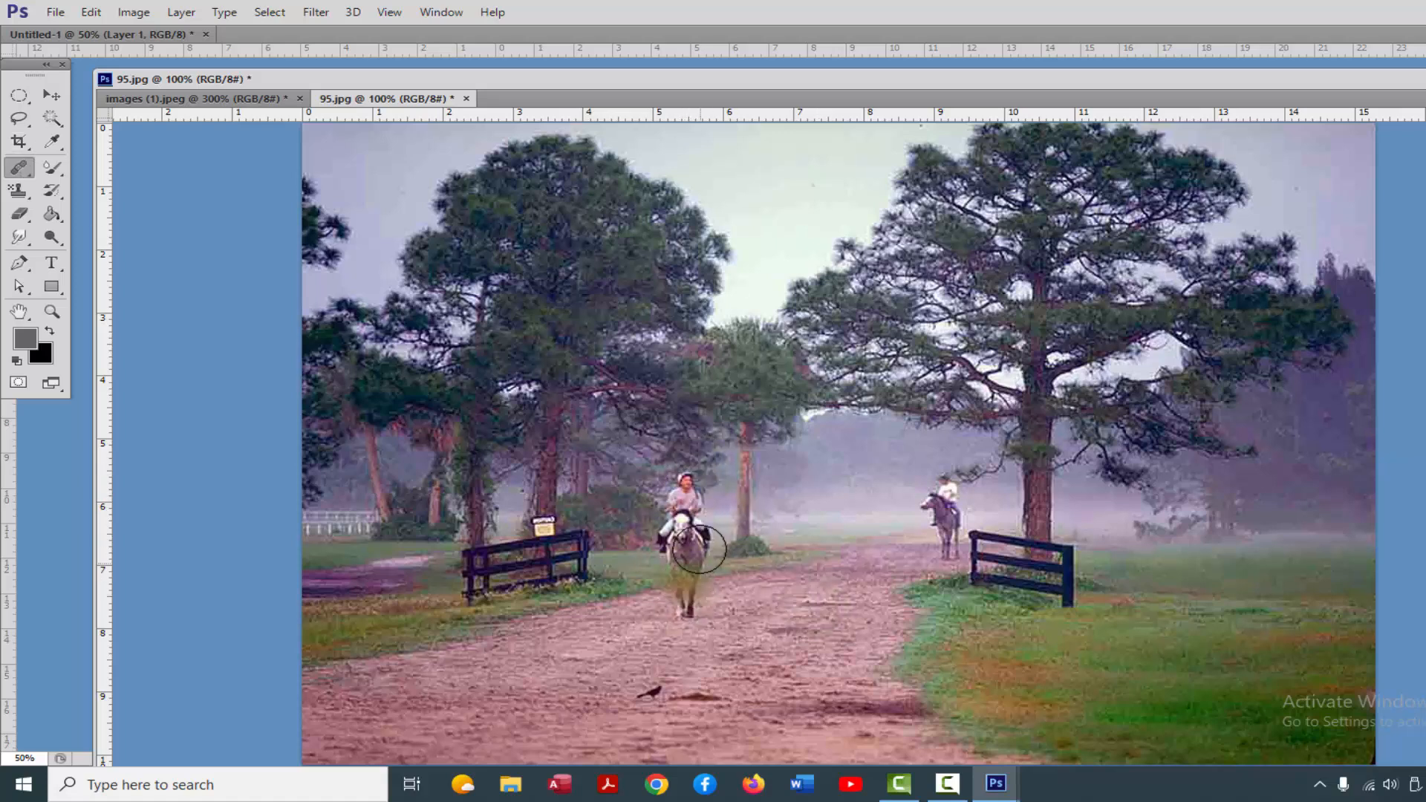
Remove both horse riders from the road with an enlarged Spot Healing Brush.
click(21, 171)
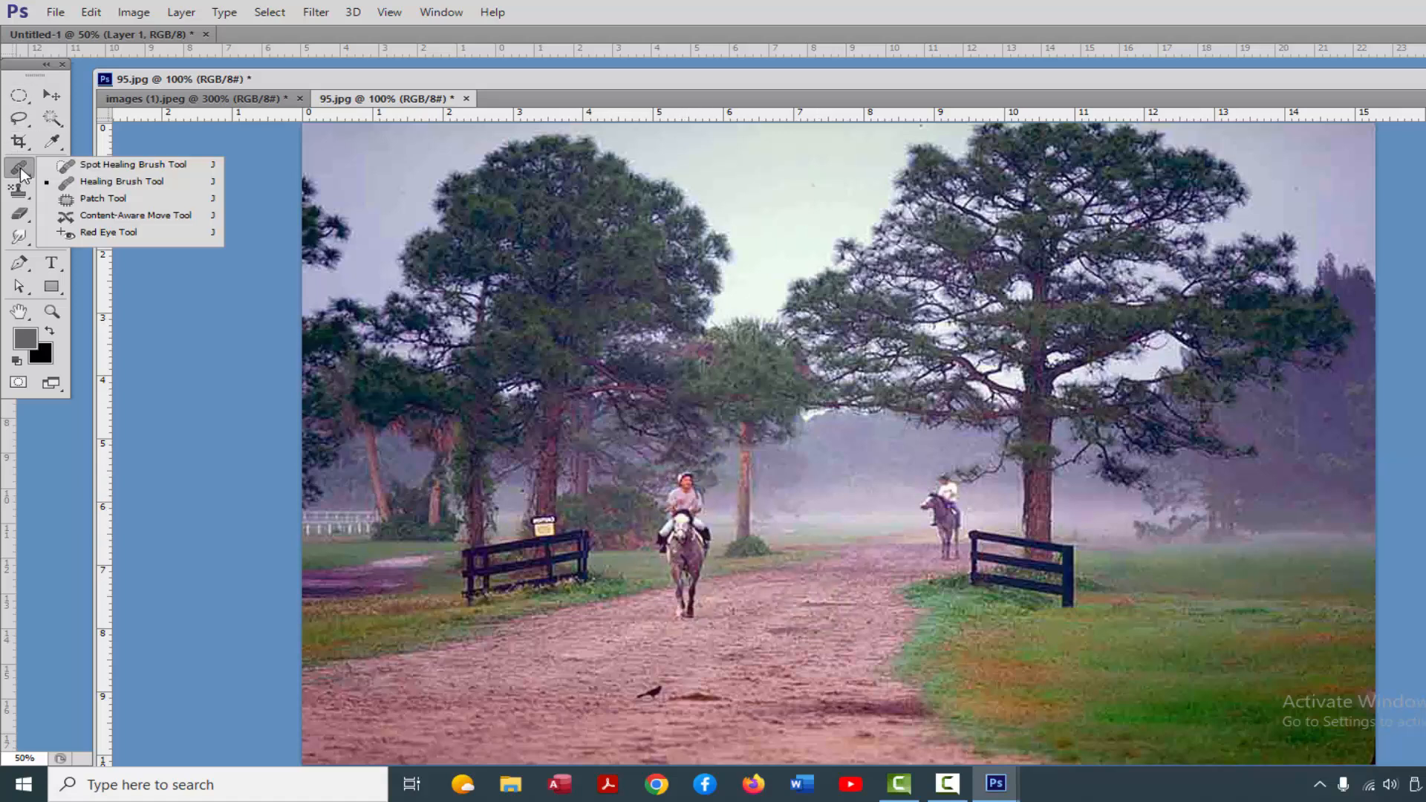
click(67, 165)
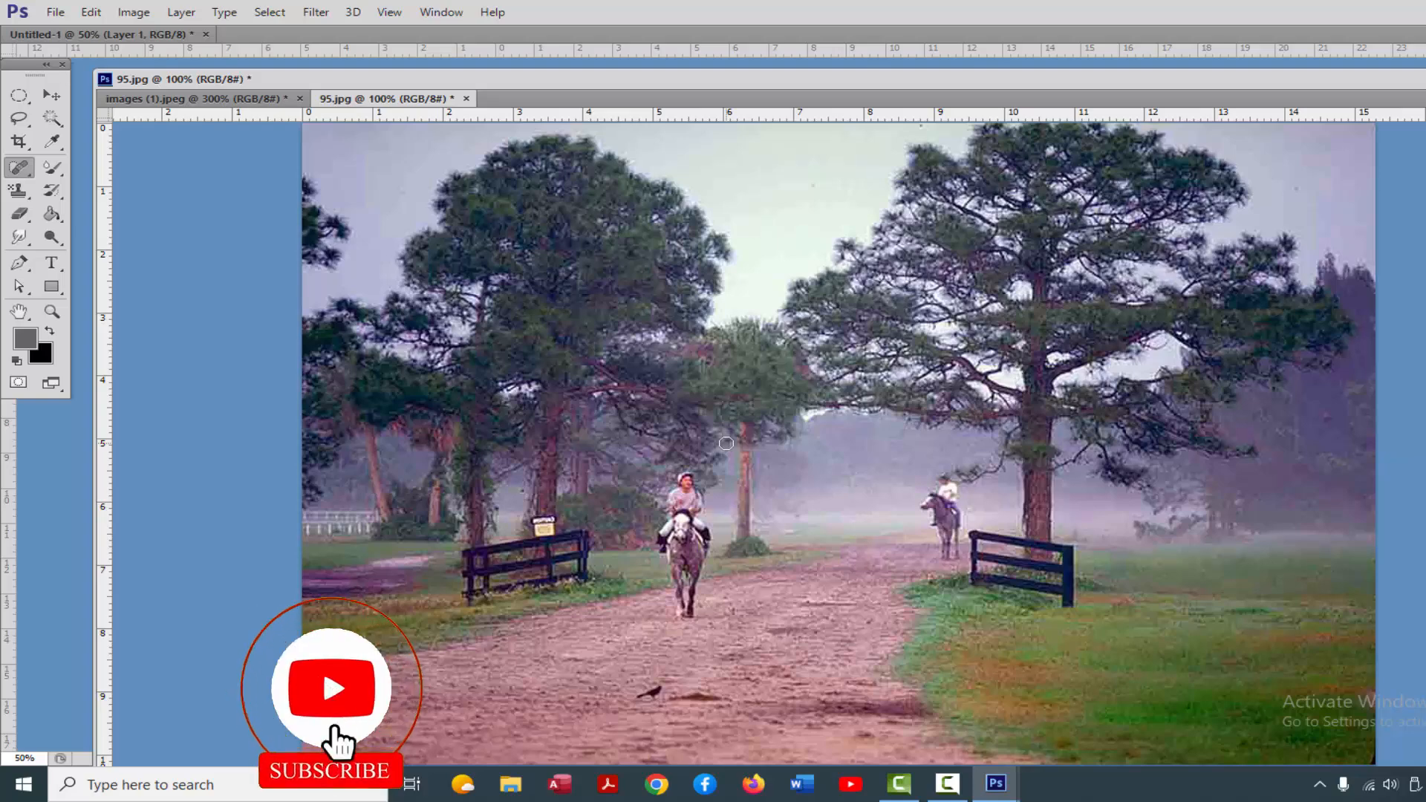
key(bracketright)
key(bracketright)
key(bracketright)
mouse_move(684, 485)
mouse_down()
mouse_move(701, 530)
mouse_move(688, 619)
mouse_move(681, 490)
mouse_up()
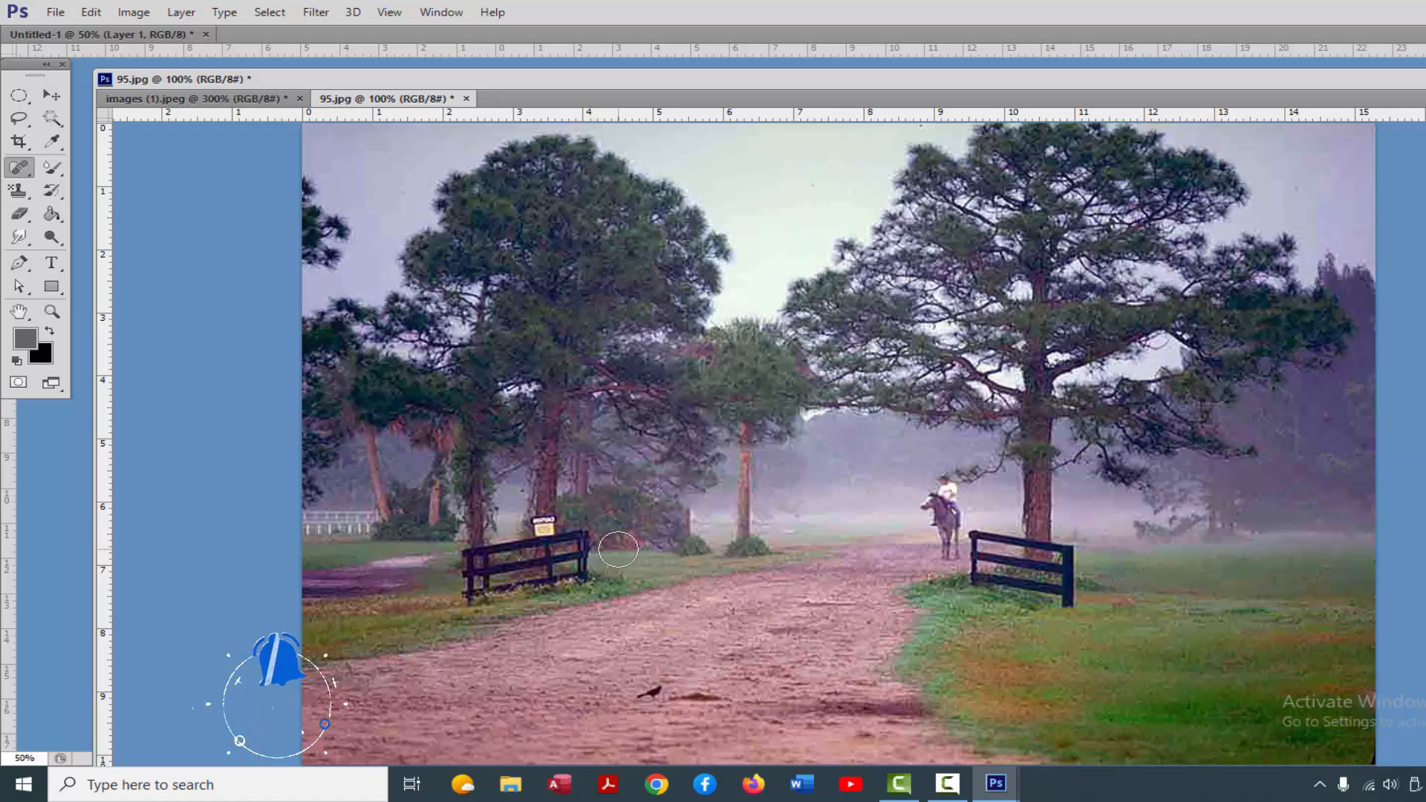
mouse_move(935, 492)
mouse_down()
mouse_move(945, 552)
mouse_move(928, 512)
mouse_up()
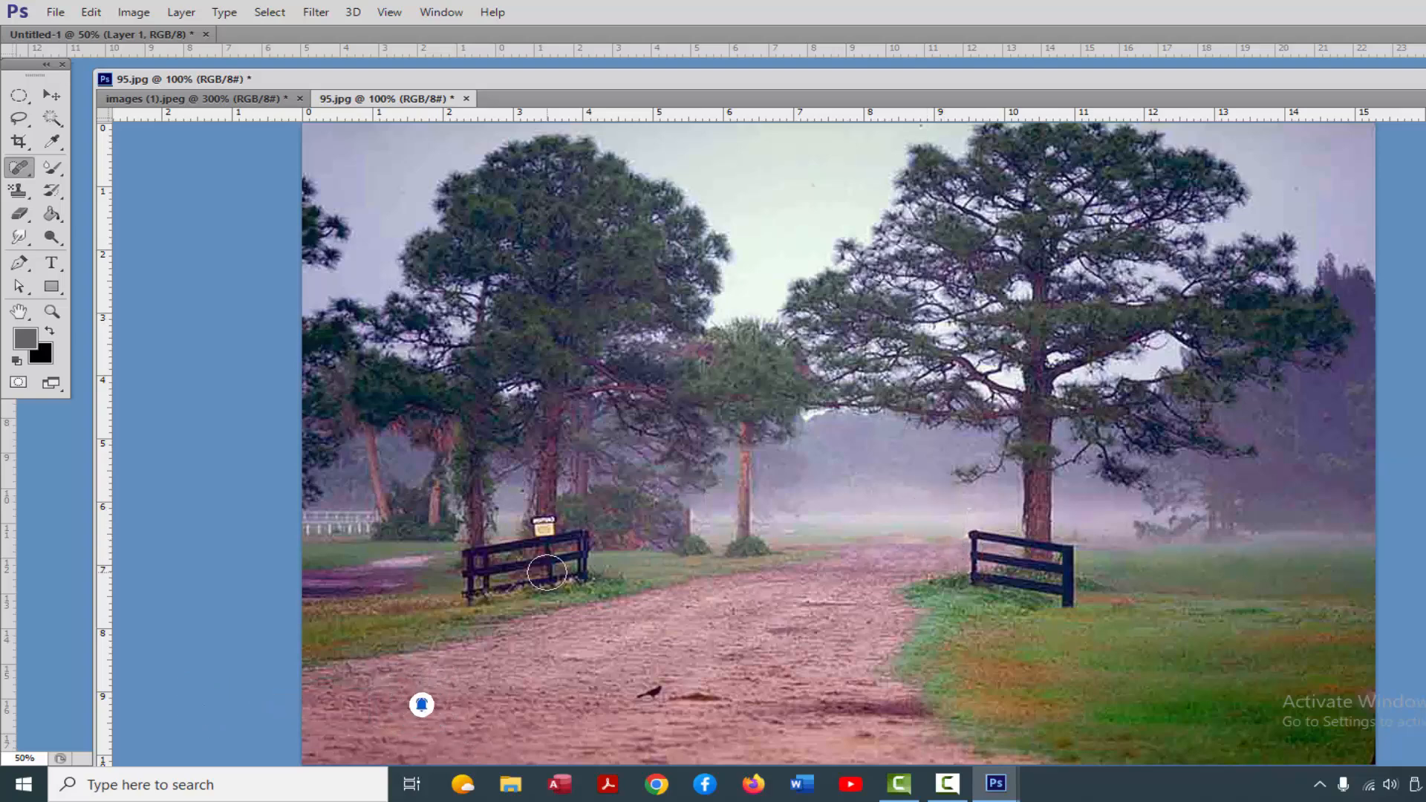
Use the Patch Tool to copy the bird on the dirt road onto a spot just above and right of it, and clear the selection.
right_click(18, 171)
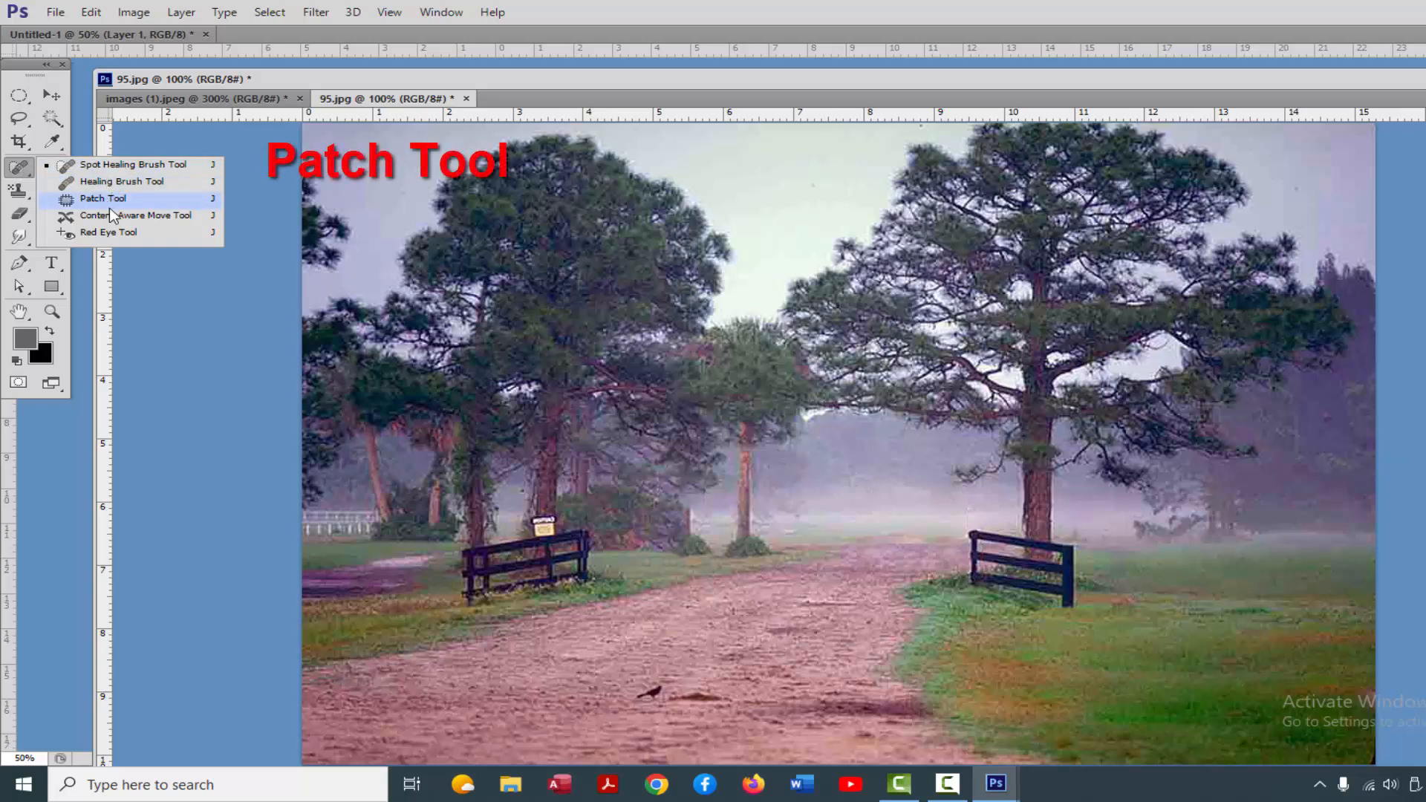
click(84, 202)
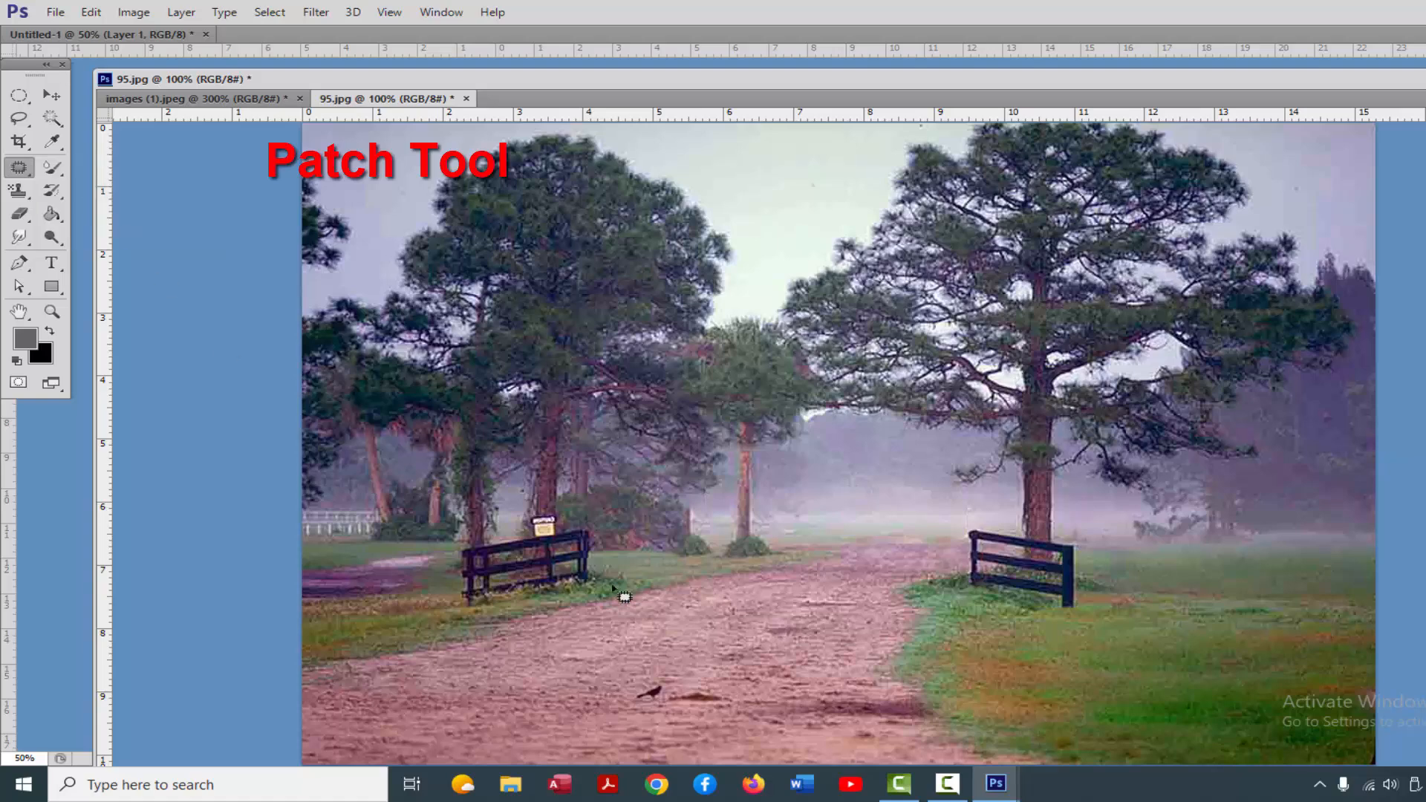
key(z)
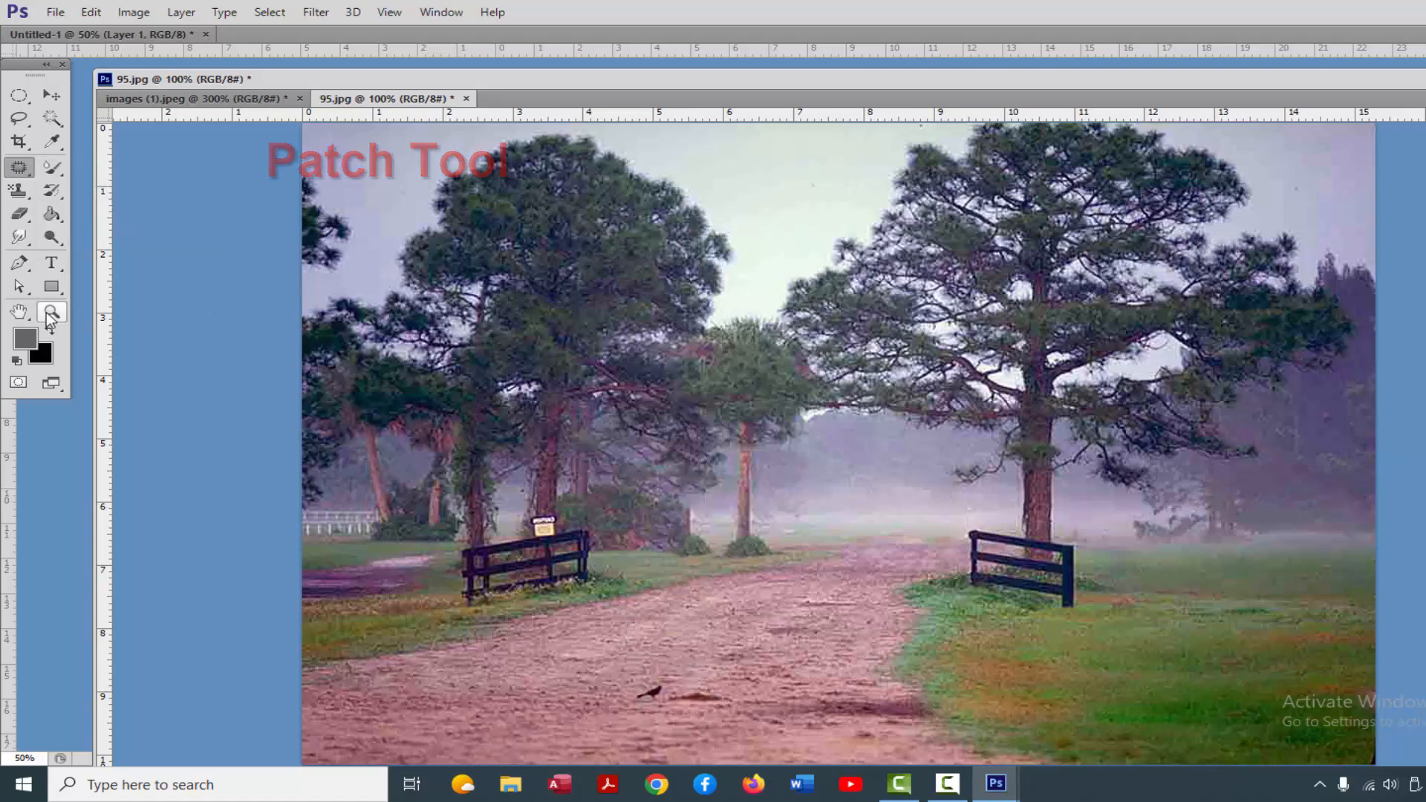
click(659, 729)
click(663, 690)
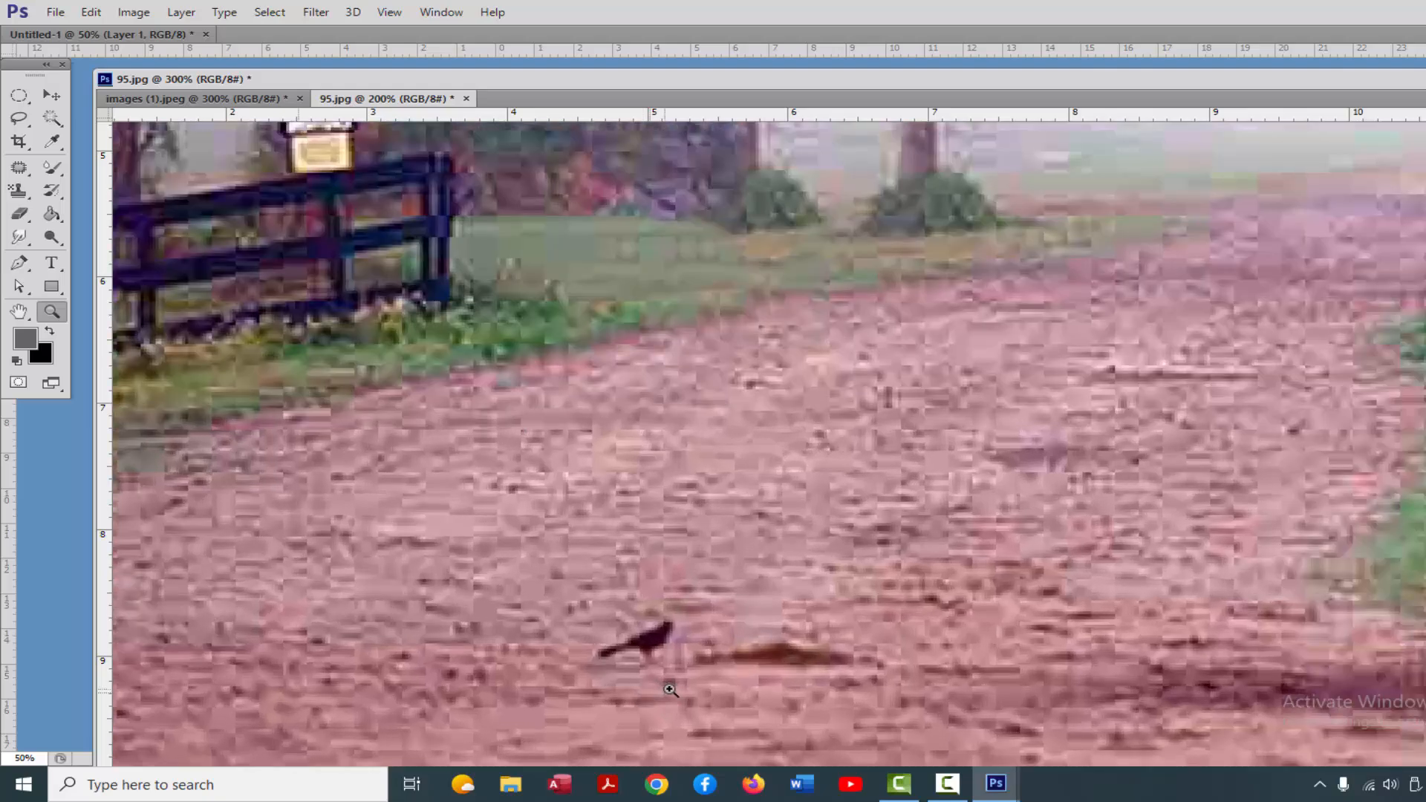
click(18, 170)
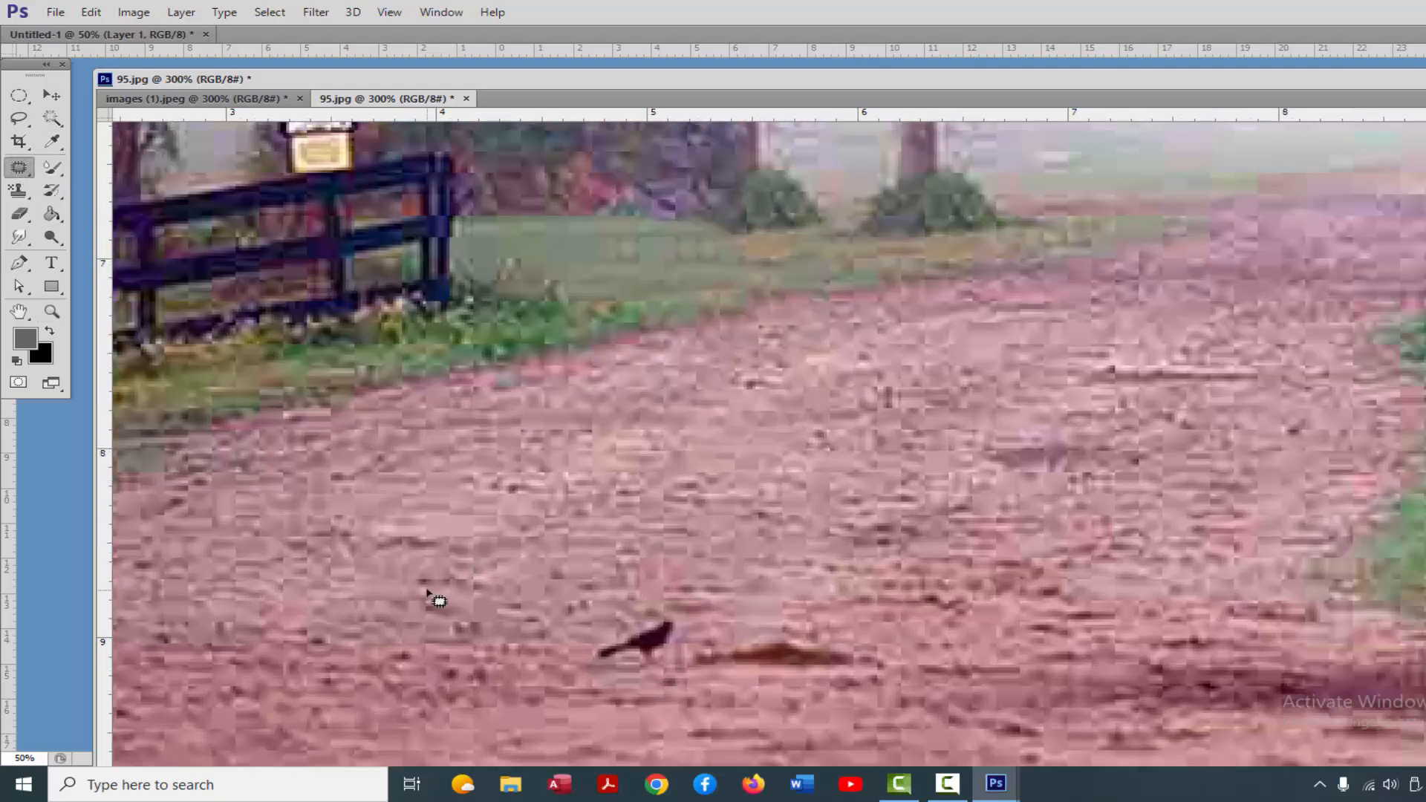
mouse_move(428, 591)
mouse_down()
mouse_move(452, 551)
mouse_move(512, 555)
mouse_up()
mouse_move(691, 491)
mouse_down()
mouse_move(728, 464)
mouse_move(801, 511)
mouse_move(802, 571)
mouse_up()
drag(747, 484, 668, 629)
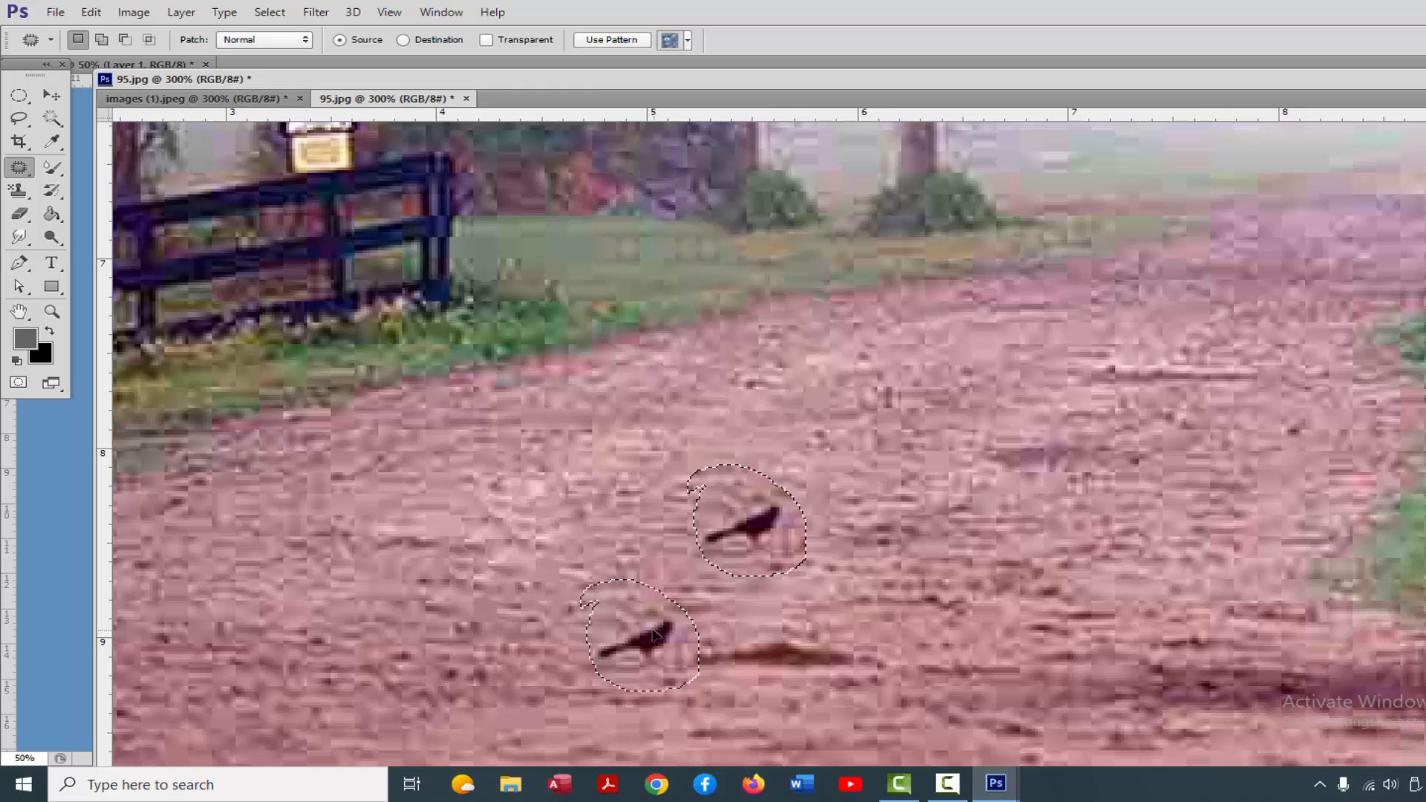
click(395, 566)
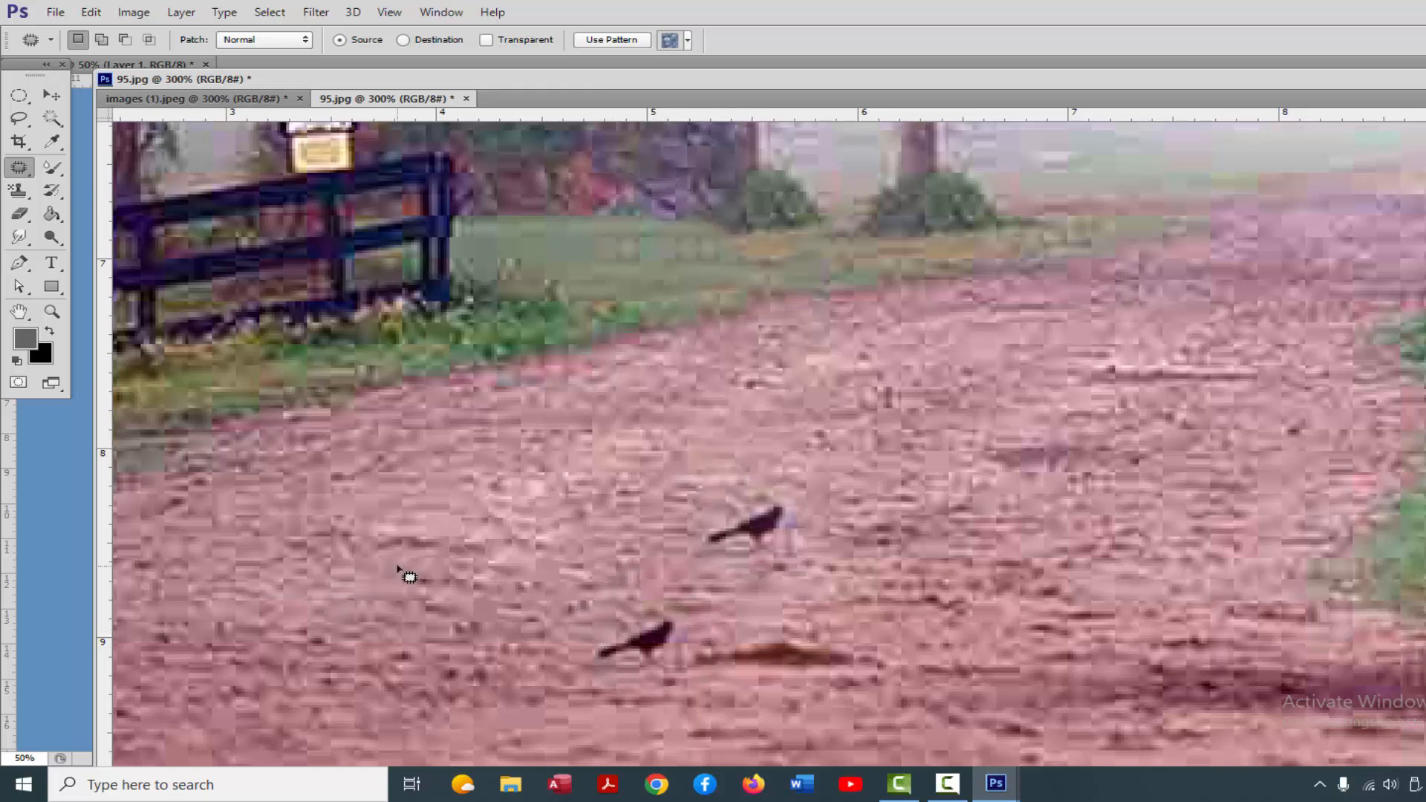
Patch another copy of the bird onto the road left of the original and deselect the patched area.
scroll(432, 469, down, 1)
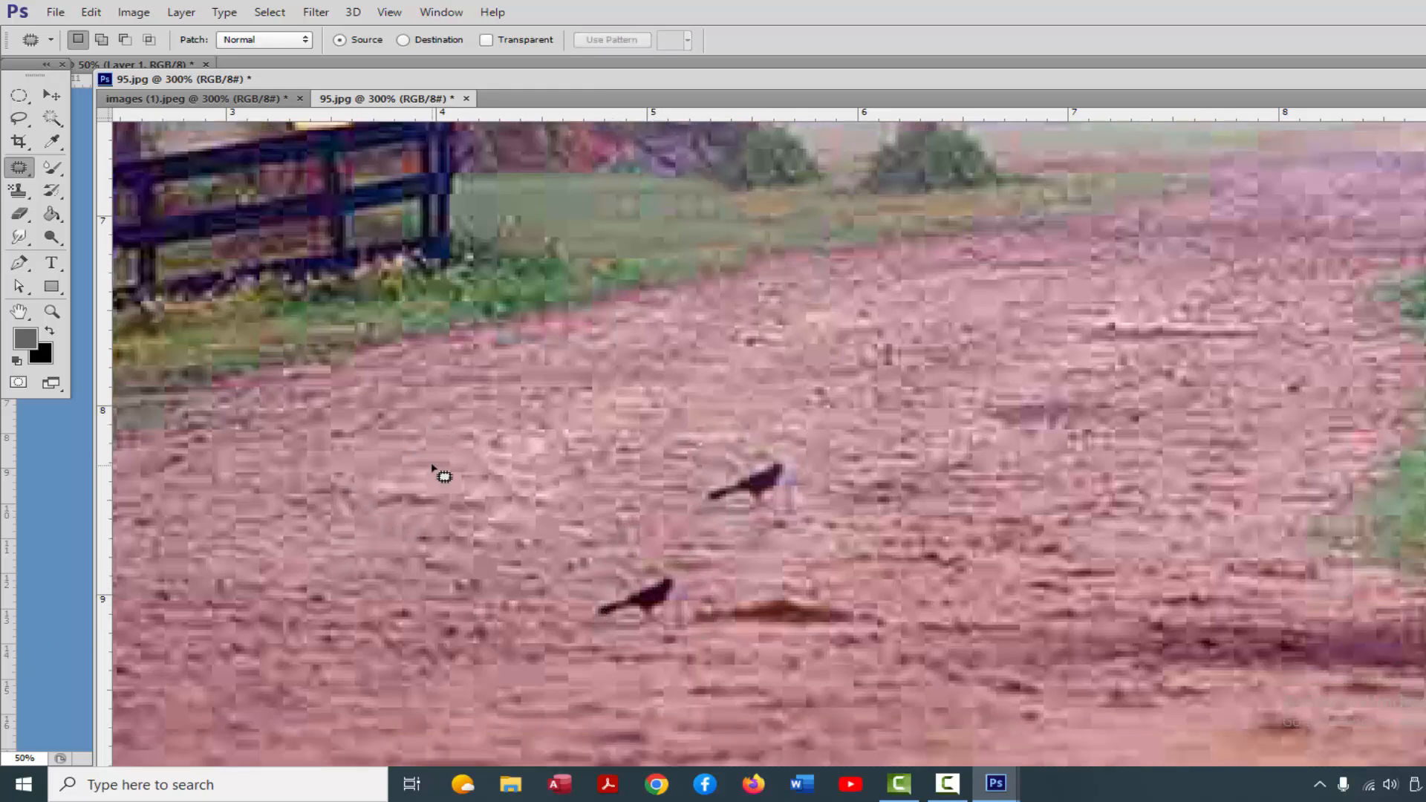
key(ctrl+minus)
key(ctrl+minus)
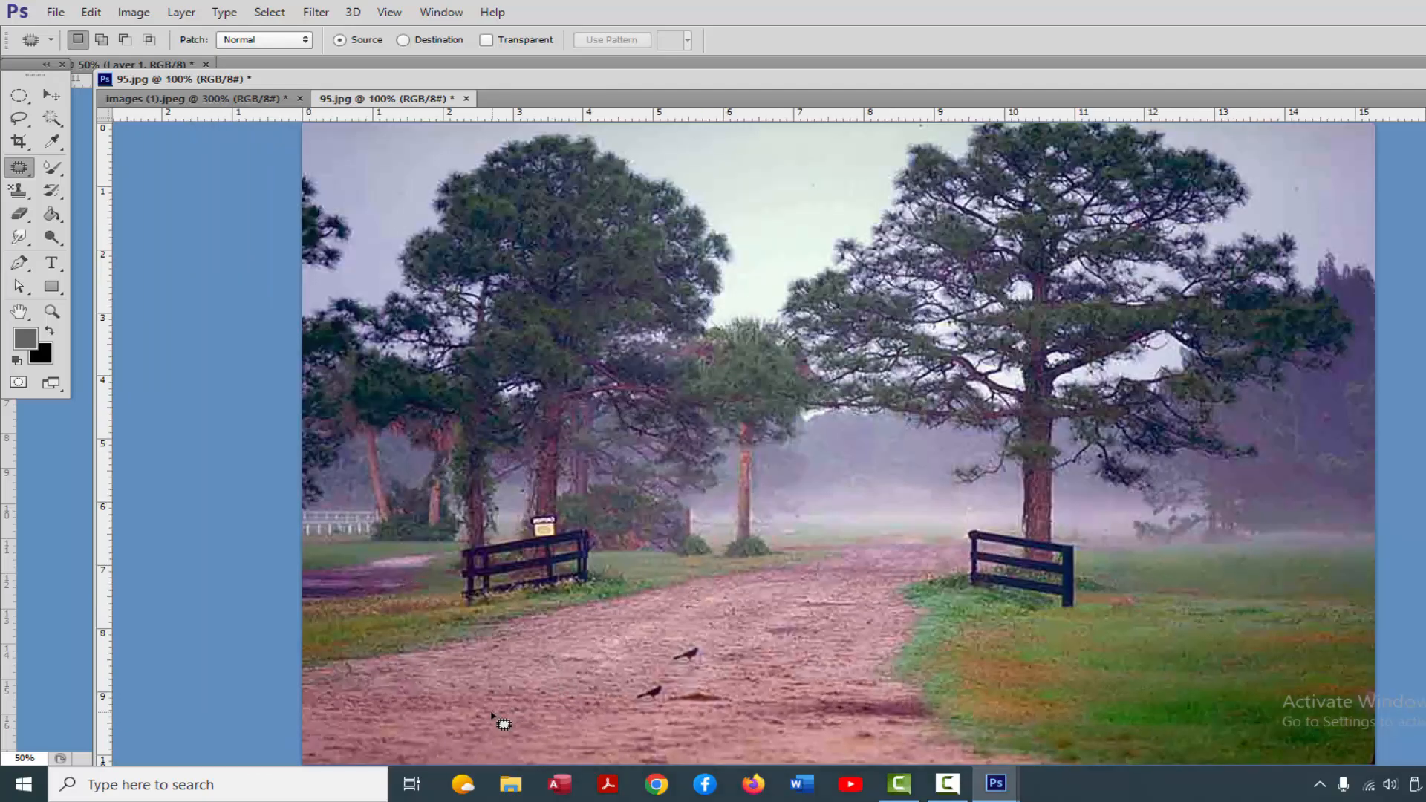
mouse_move(501, 683)
mouse_down()
mouse_move(493, 707)
mouse_move(610, 704)
mouse_move(587, 710)
mouse_up()
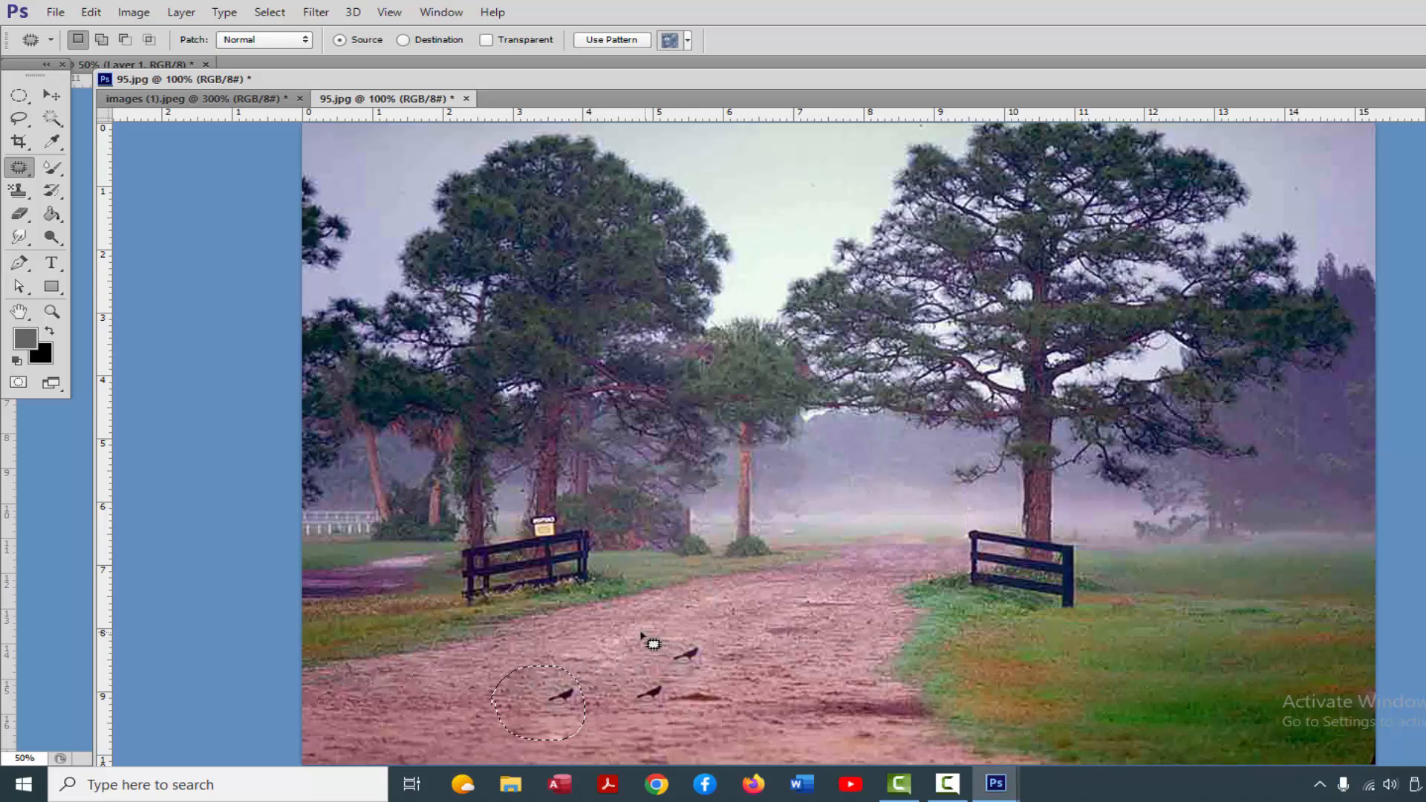
click(269, 12)
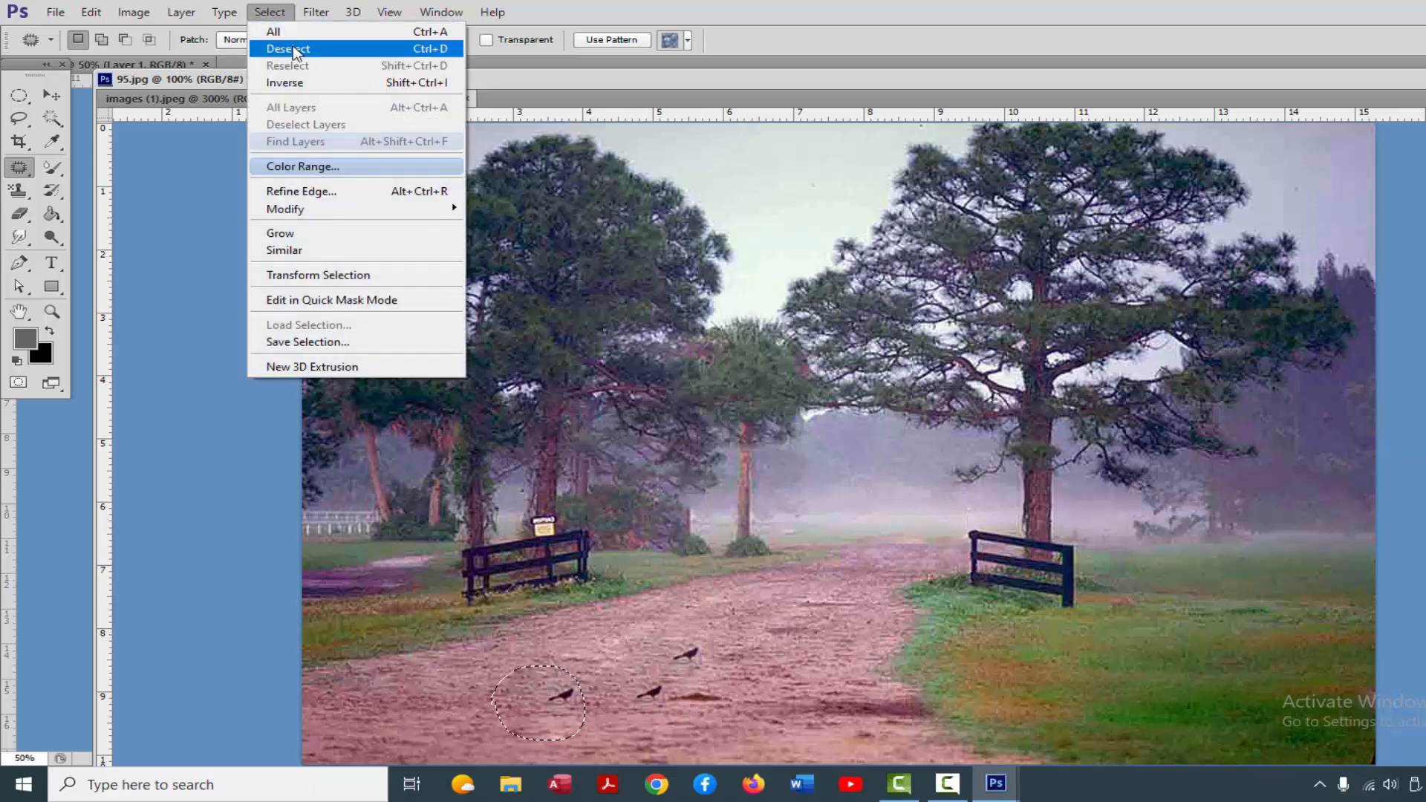
click(264, 50)
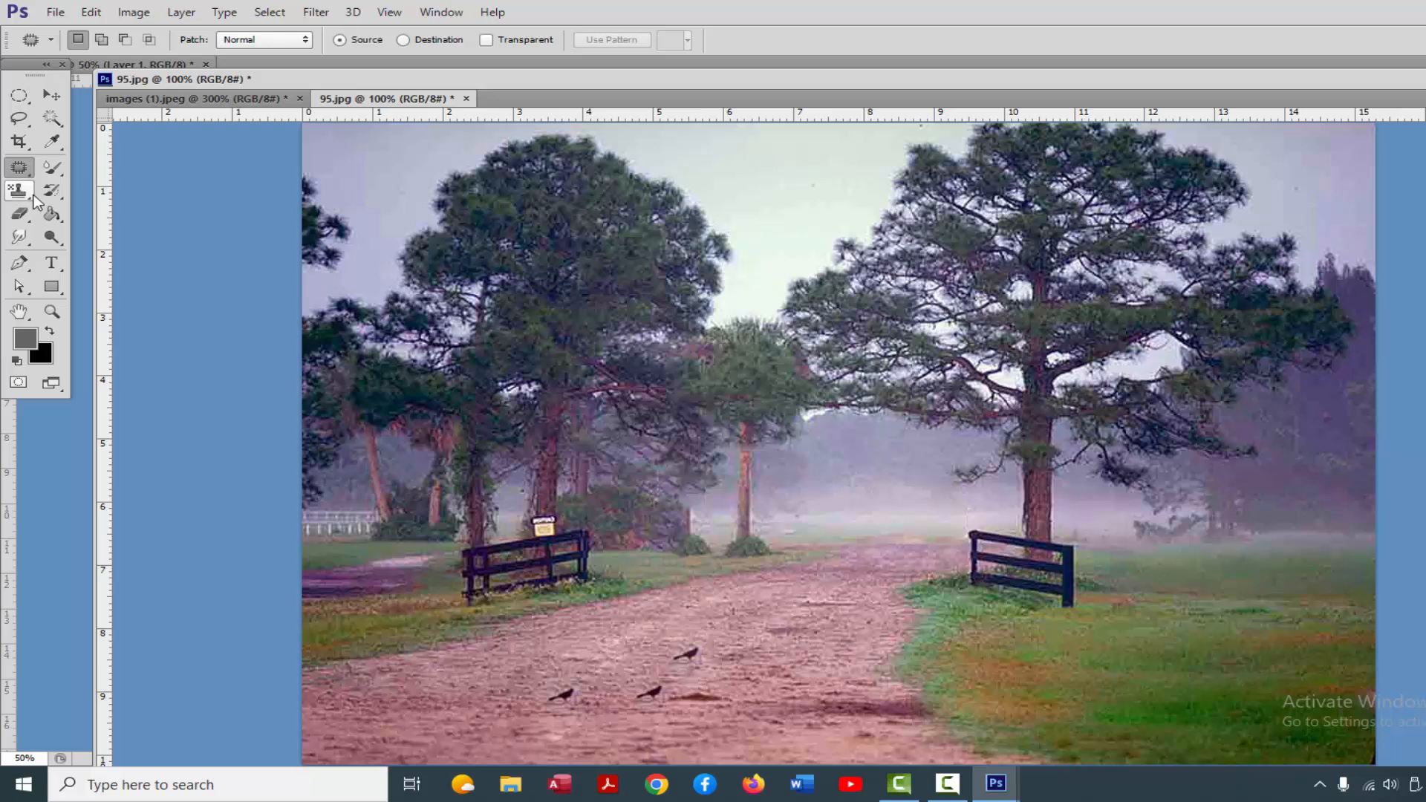
Open 56.jpg from the FLOWERS-1 folder and clone its yellow water lily onto the leaves below with the Clone Stamp Tool.
click(24, 197)
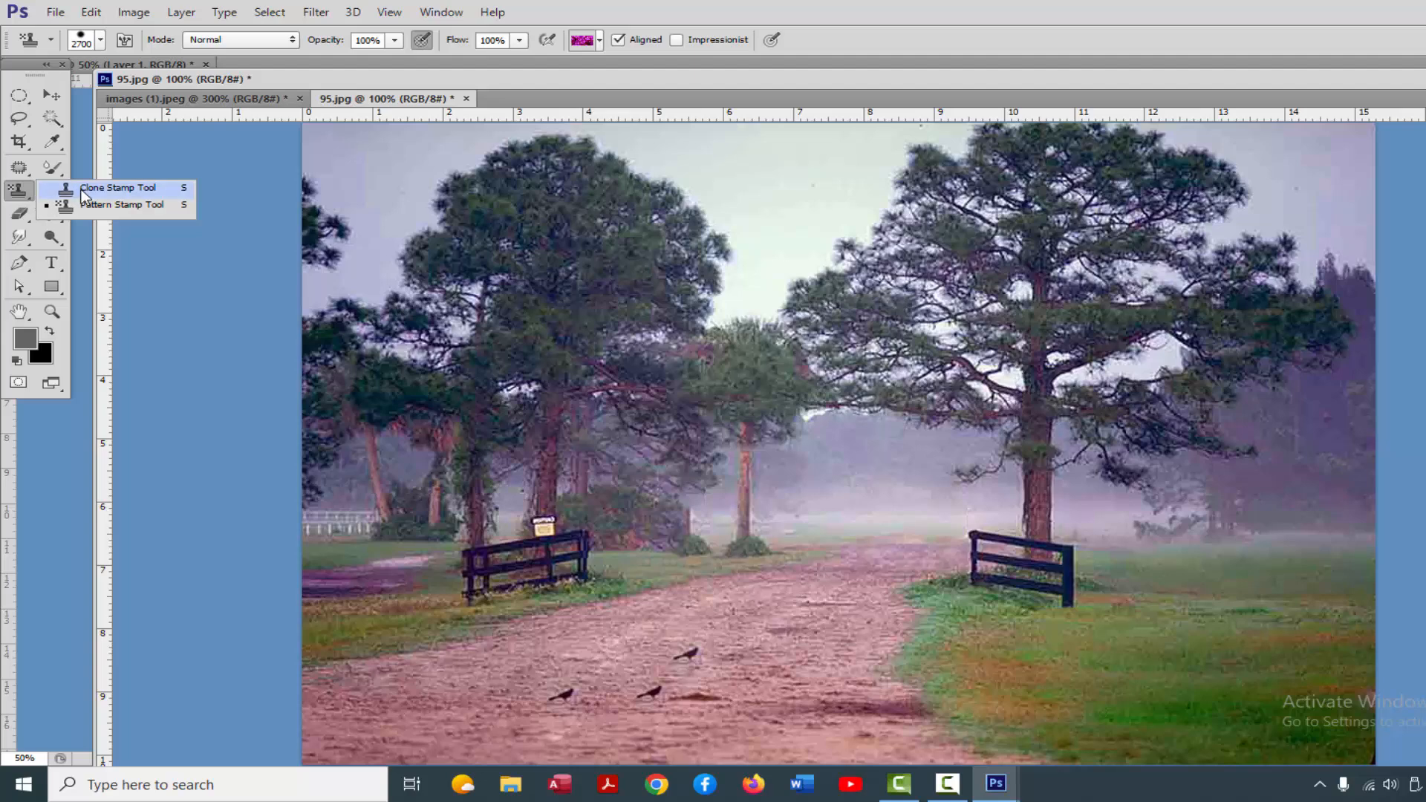
click(82, 191)
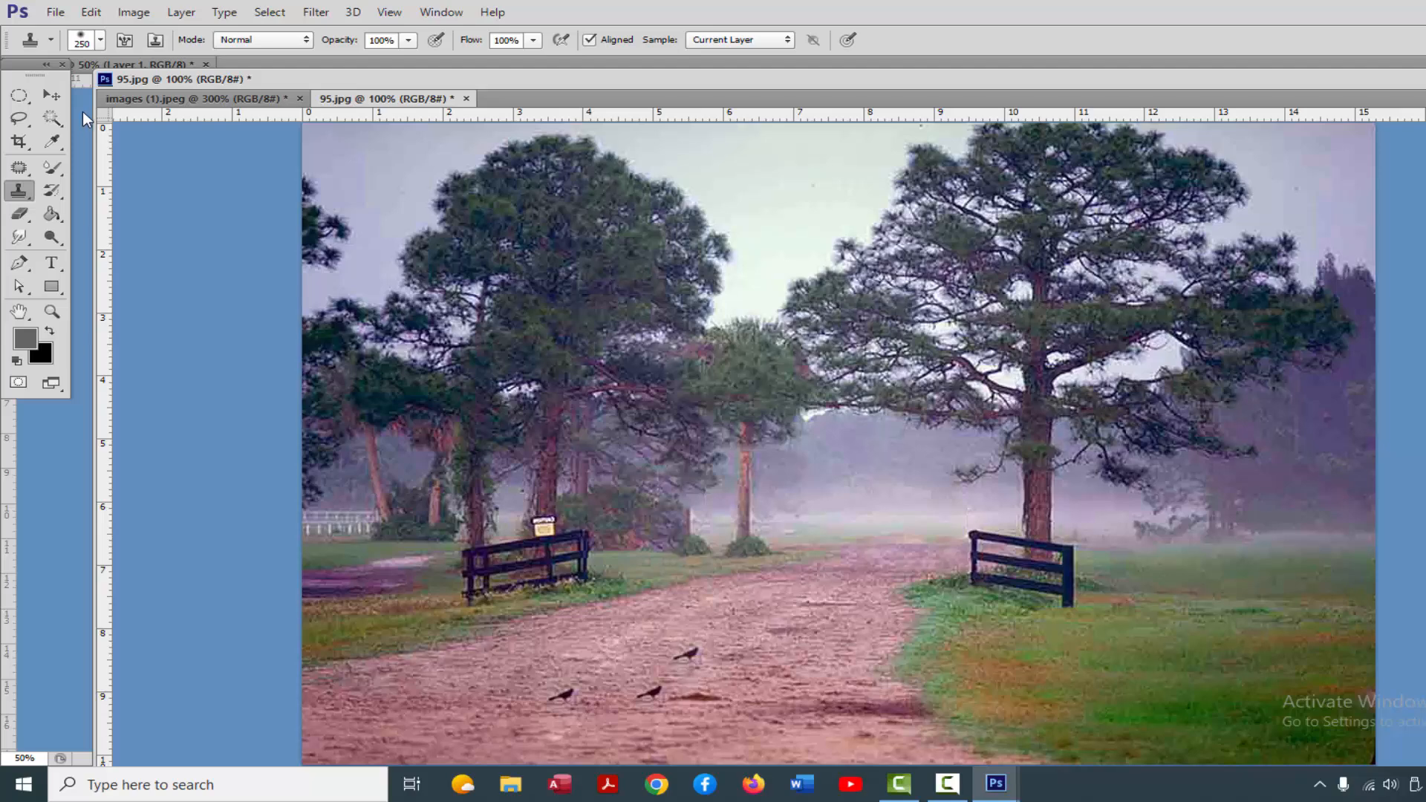
click(55, 12)
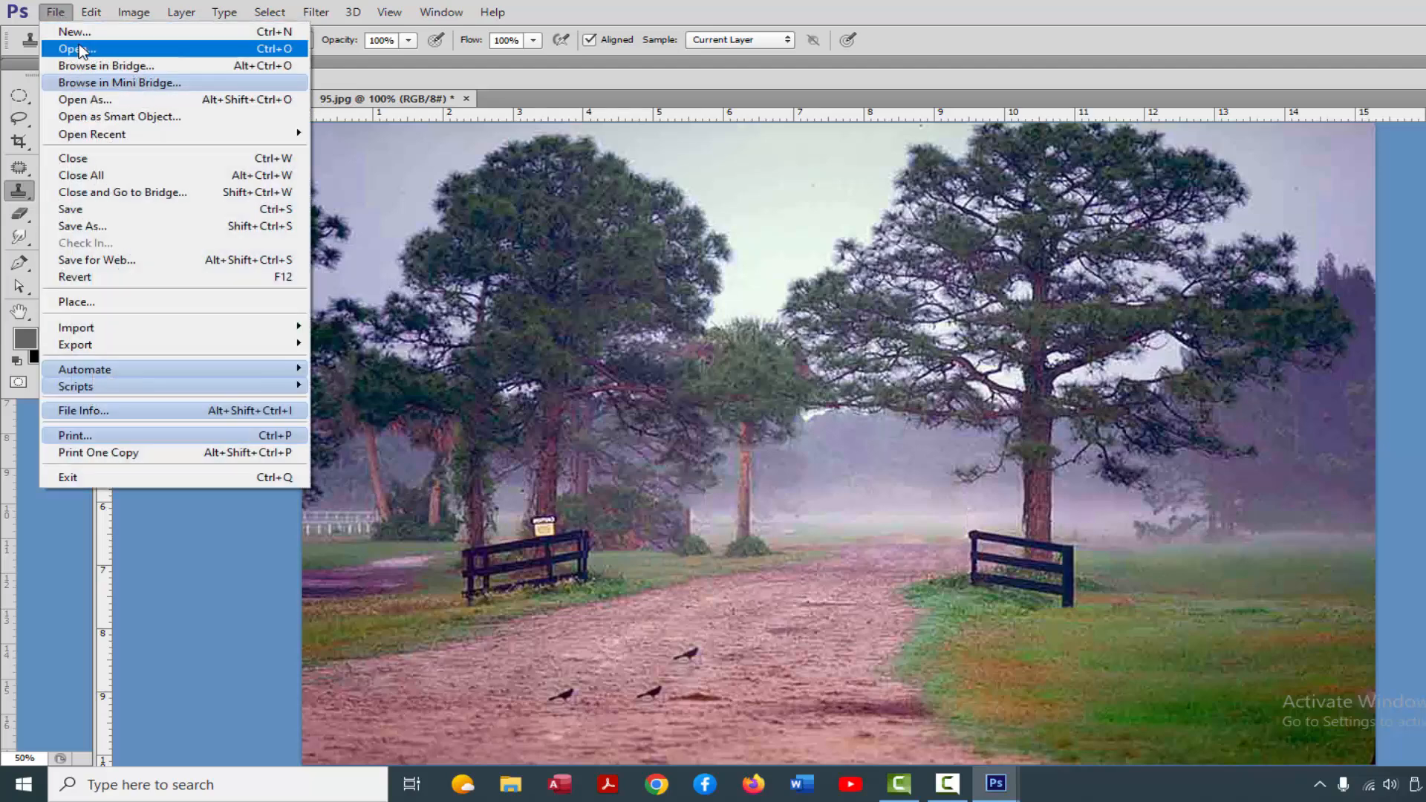
key(Escape)
key(ctrl+o)
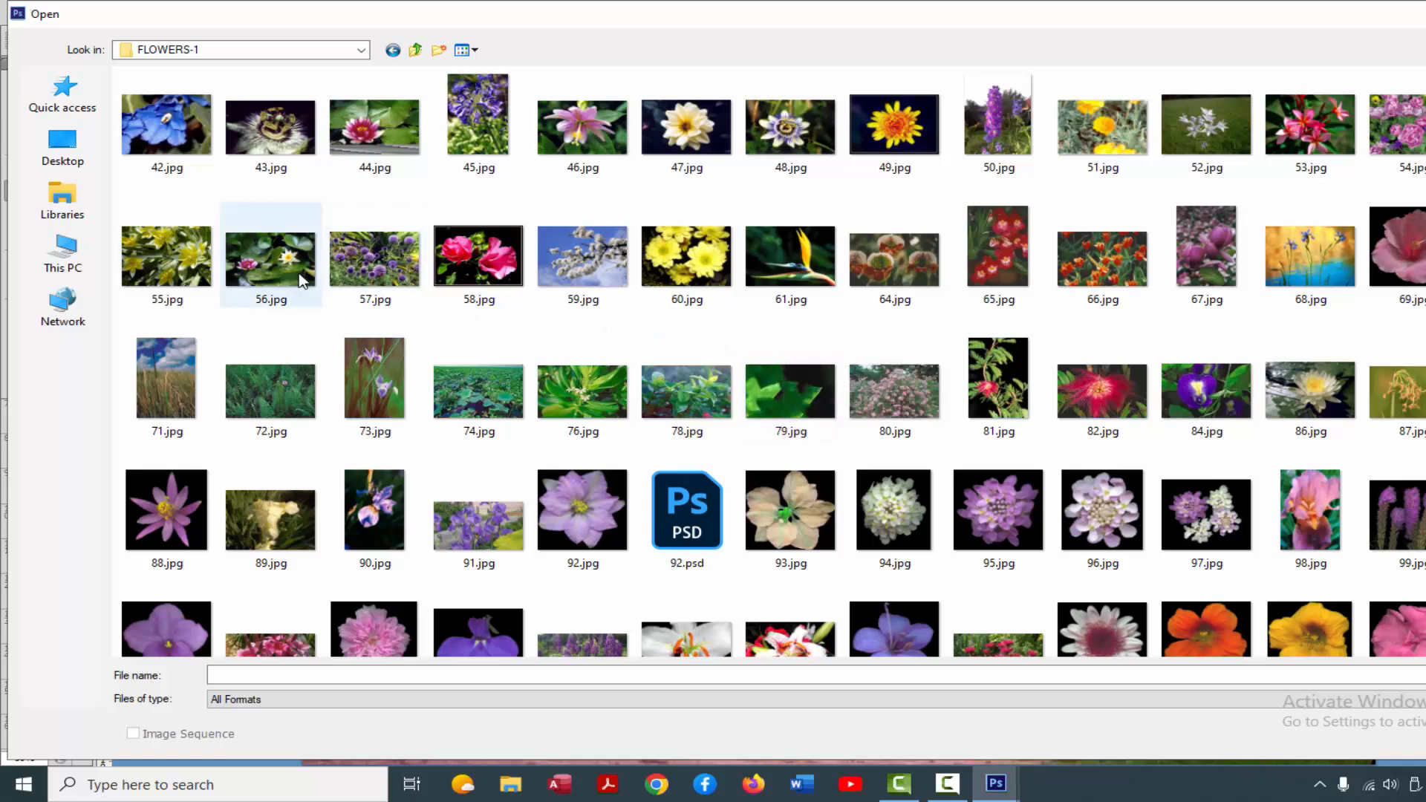
key(Escape)
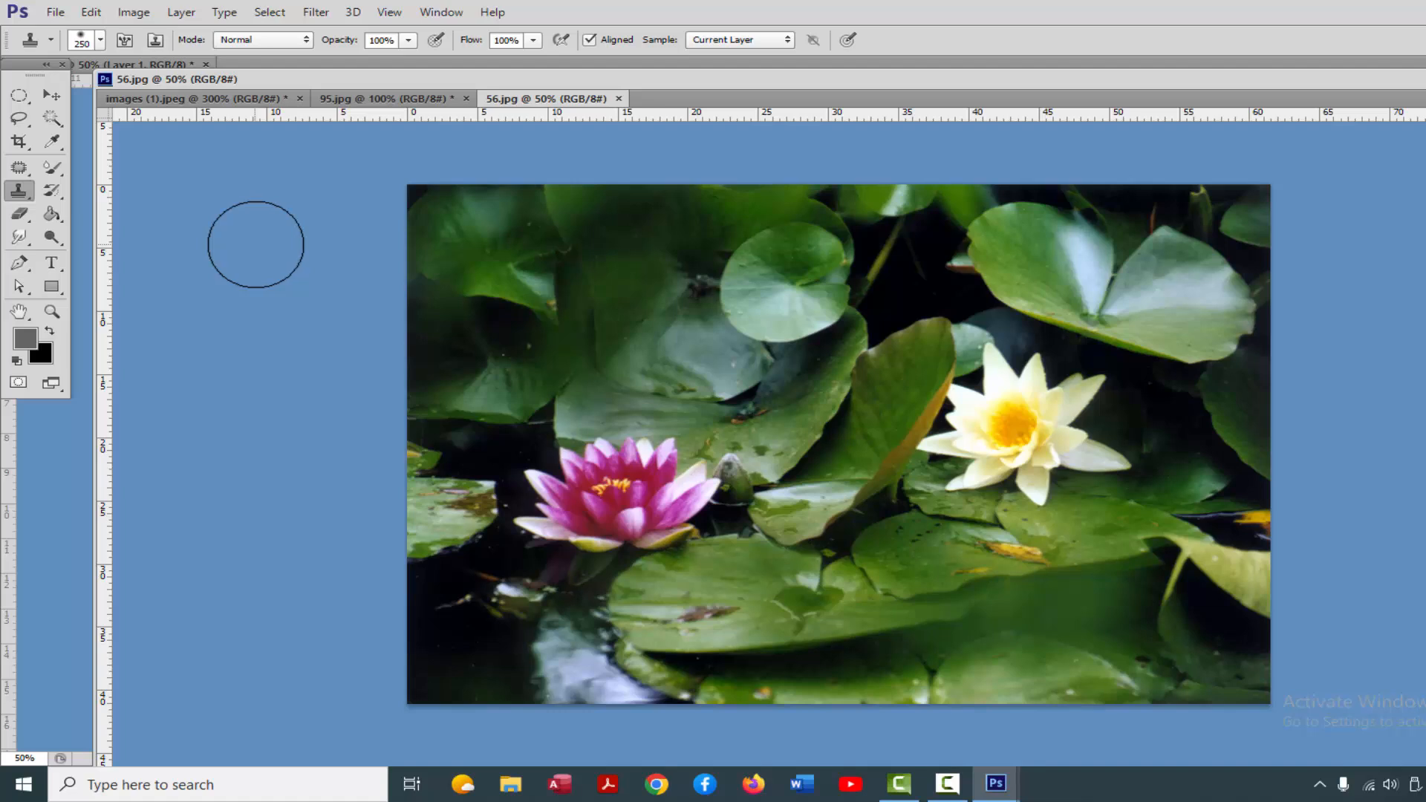
alt+click(1013, 441)
mouse_move(844, 575)
mouse_down()
mouse_move(855, 611)
mouse_move(898, 580)
mouse_move(890, 552)
mouse_move(856, 542)
mouse_move(820, 584)
mouse_move(871, 607)
mouse_move(919, 580)
mouse_move(919, 543)
mouse_move(941, 576)
mouse_move(910, 609)
mouse_move(792, 595)
mouse_move(791, 538)
mouse_move(823, 505)
mouse_up()
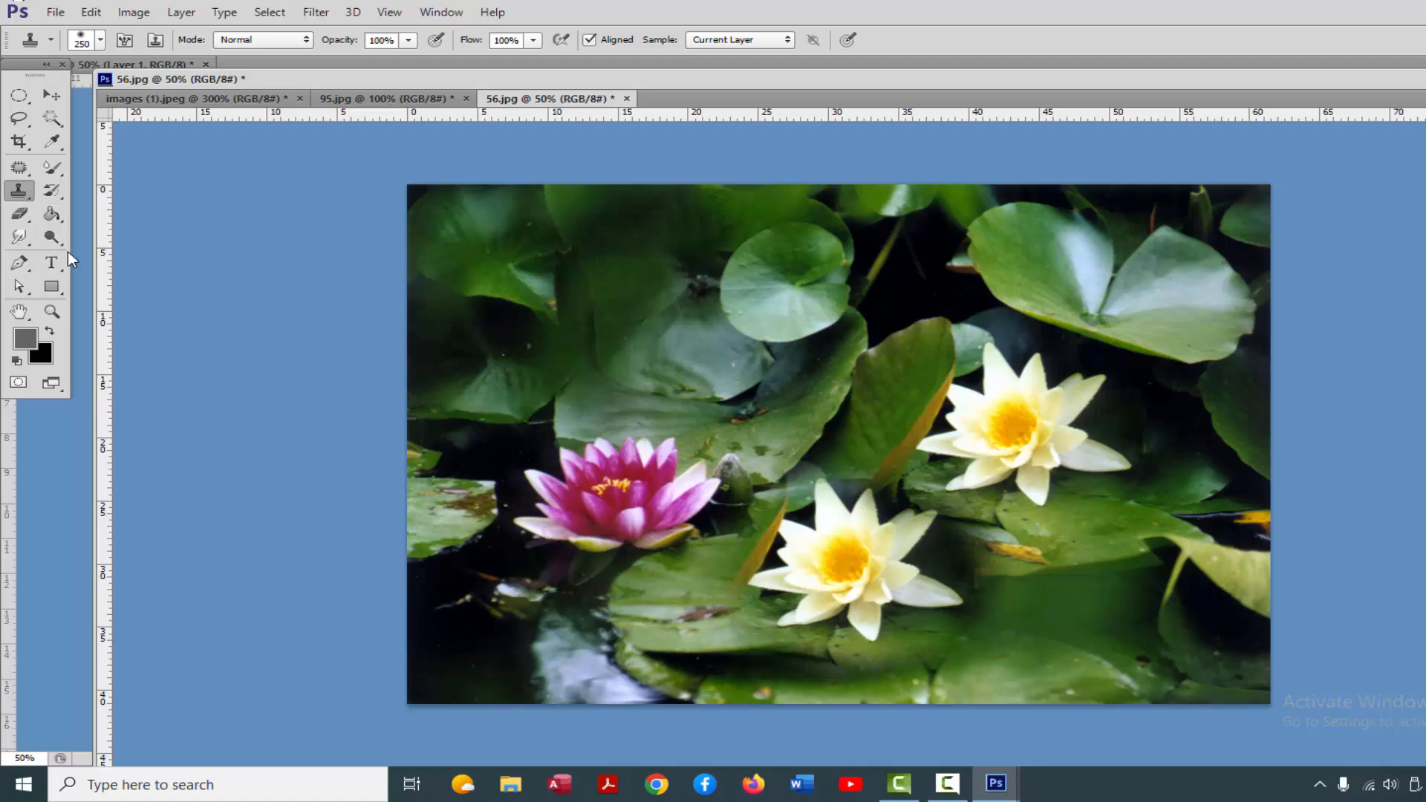
Lighten the leaves and flowers of 56.jpg with the Dodge Tool and darken areas of it with the Burn Tool.
click(52, 237)
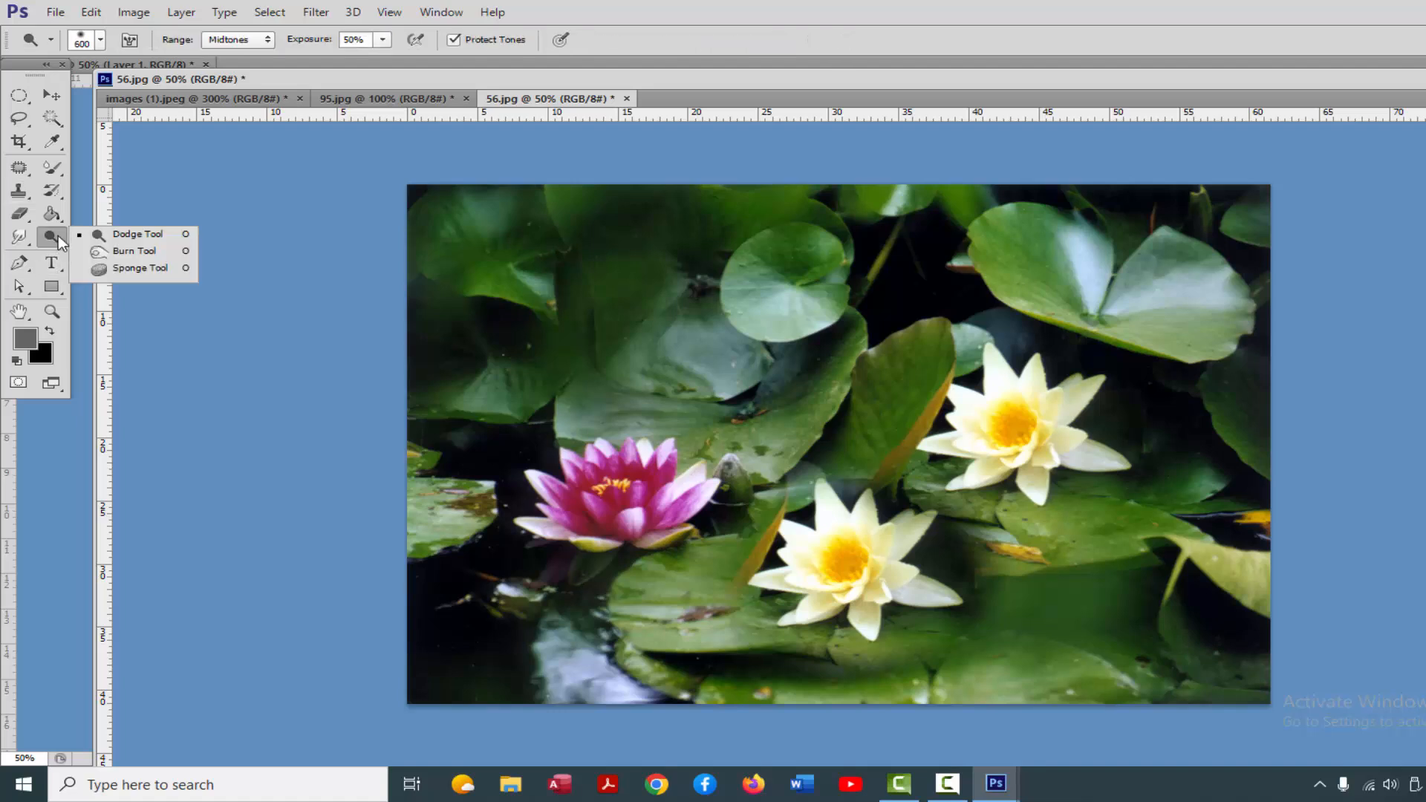
click(104, 234)
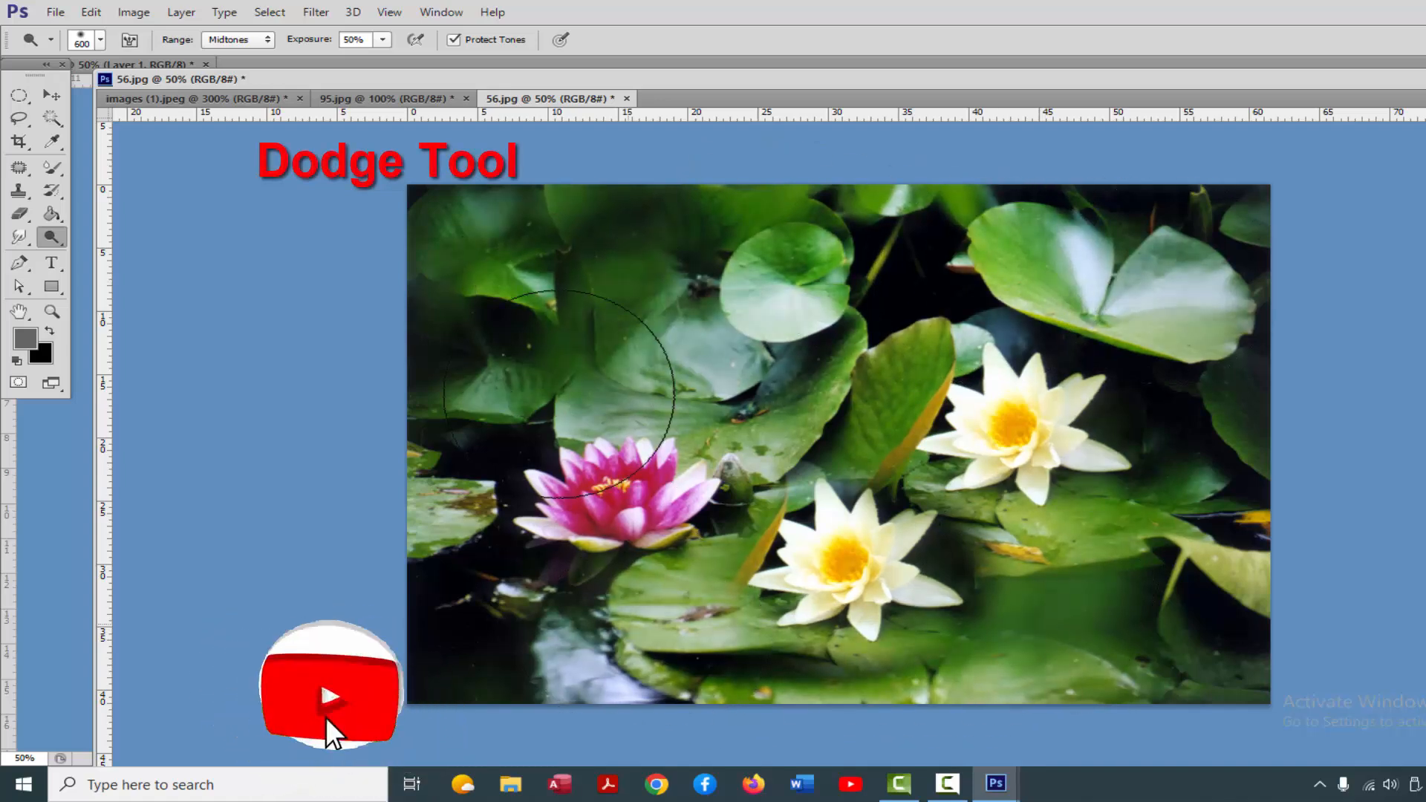
right_click(55, 241)
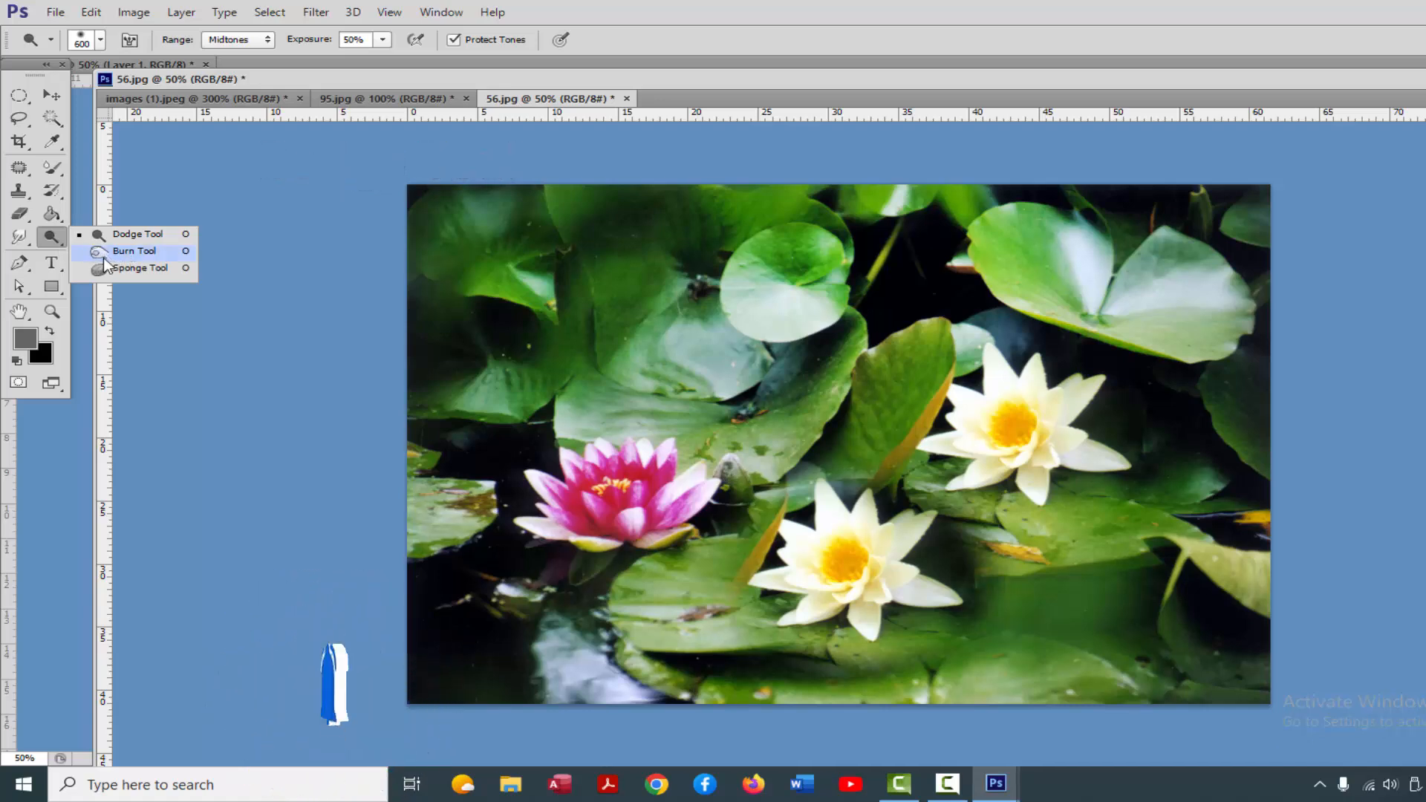
click(91, 252)
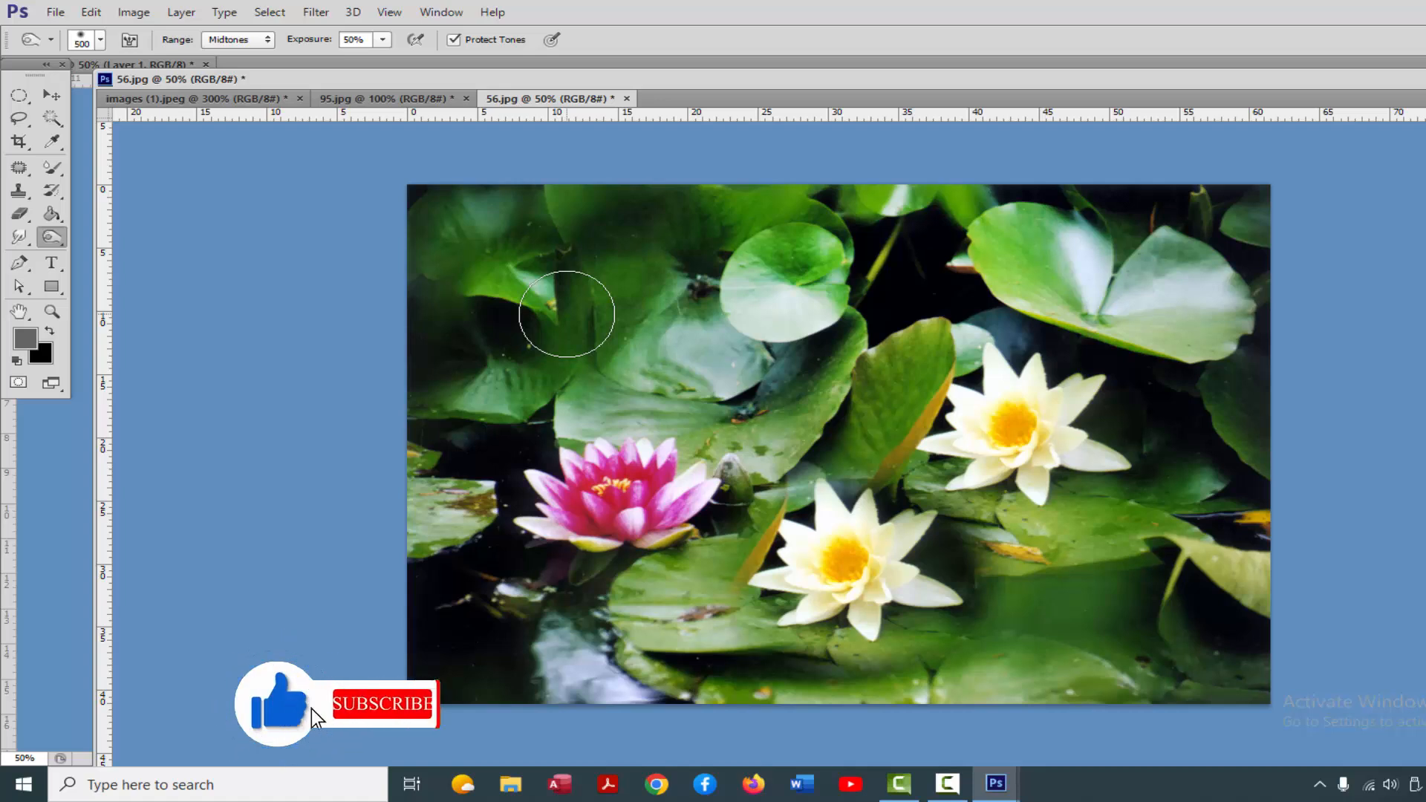
key(bracketright)
key(bracketright)
key(bracketright)
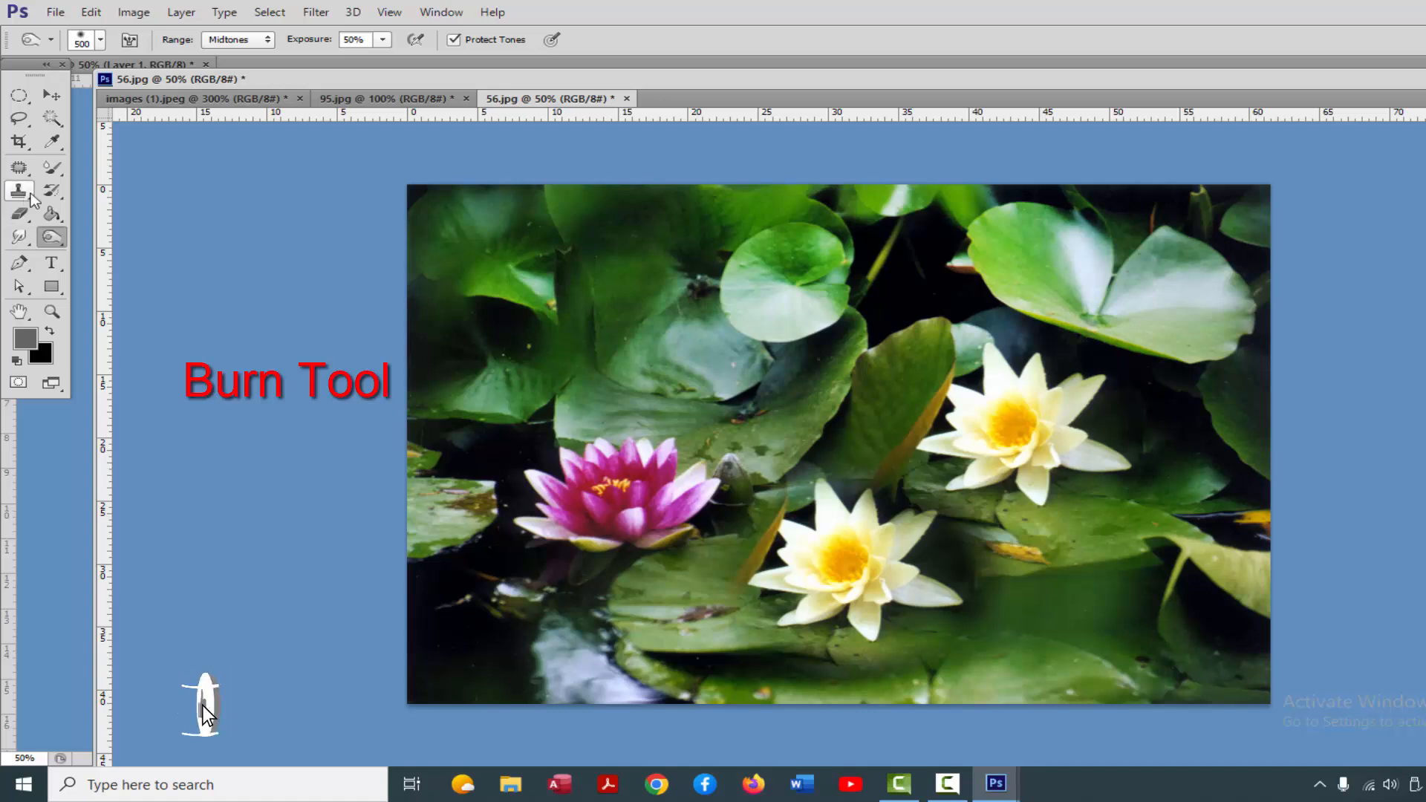
Activate the Sponge Tool and open IMG-20200715-WA0016.jpg from the New Volume (D:) drive.
right_click(51, 237)
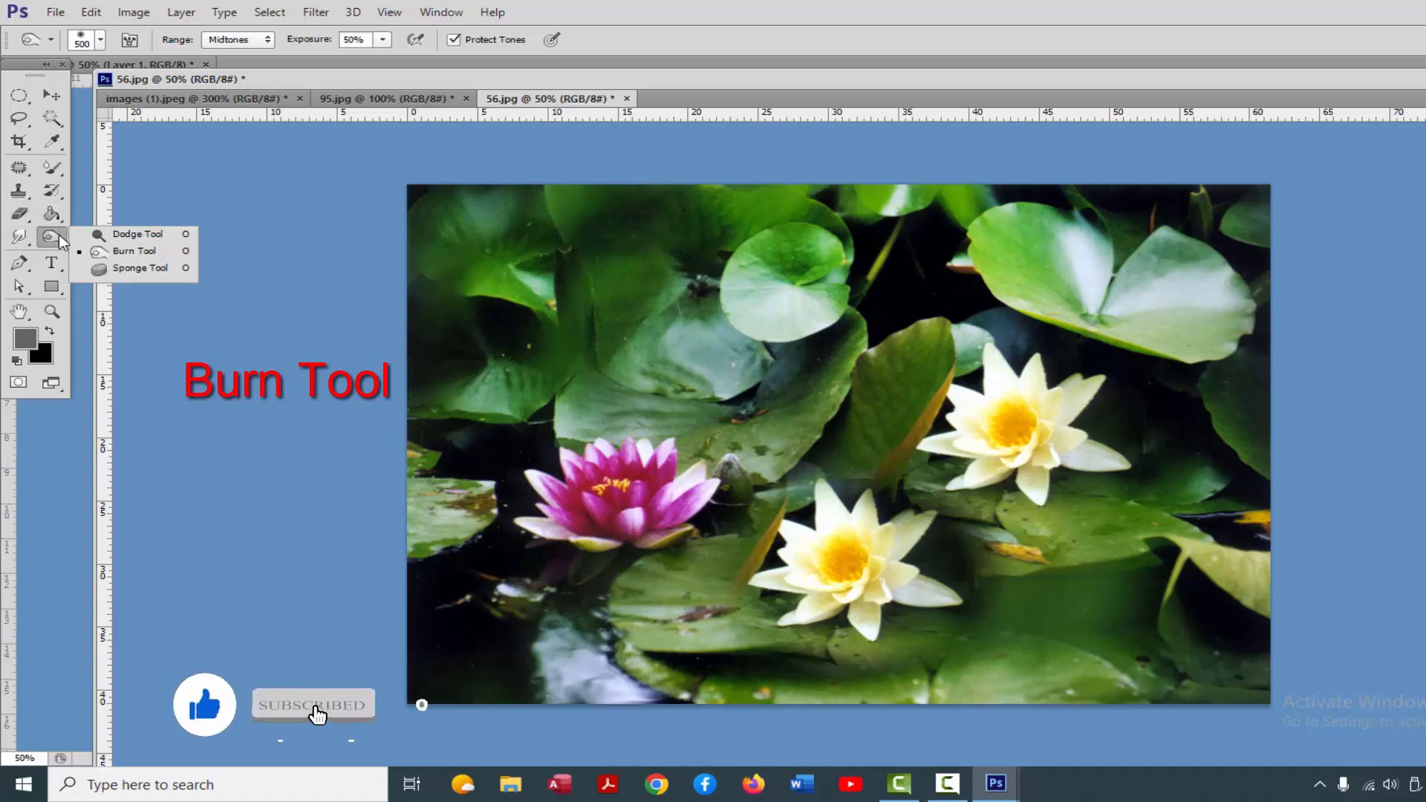
click(99, 268)
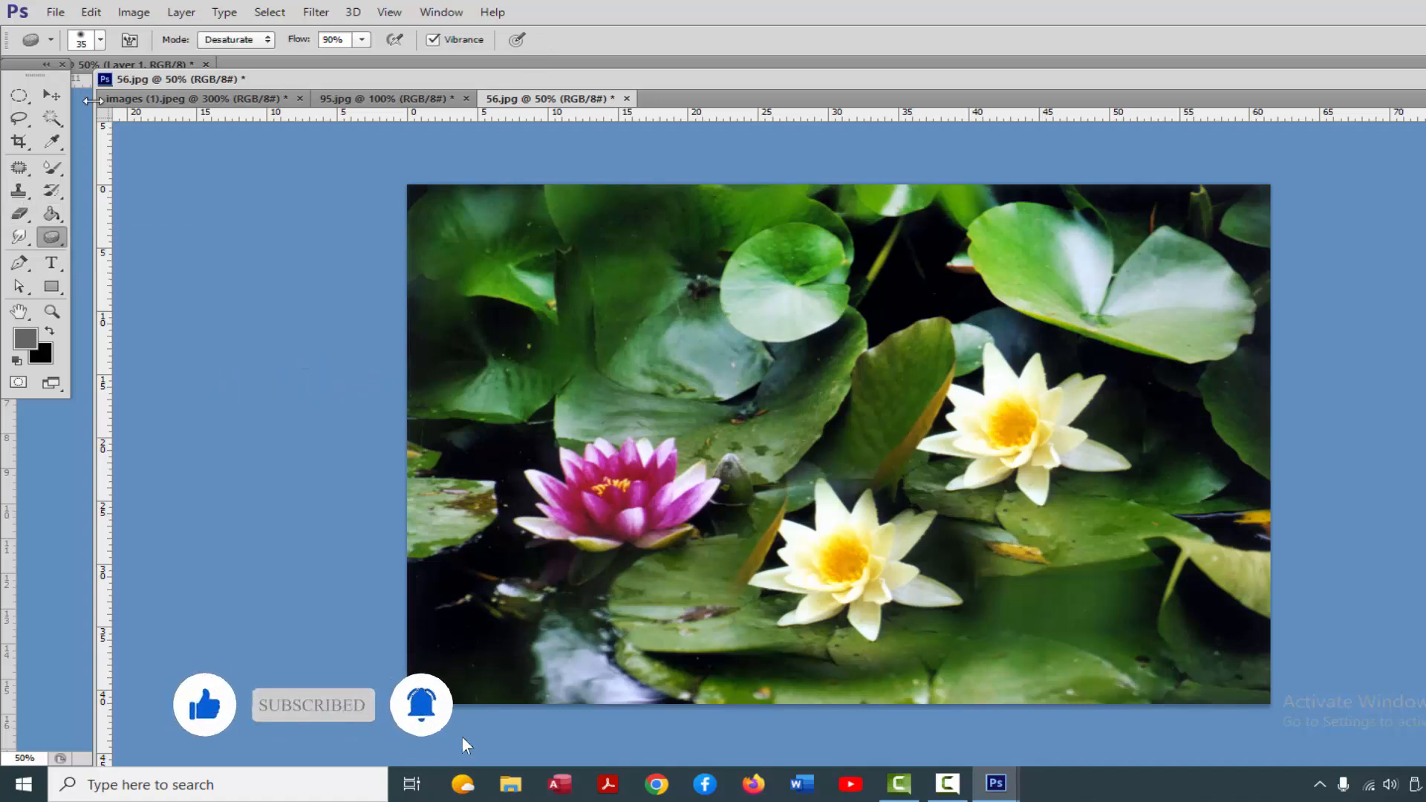
click(56, 12)
click(55, 47)
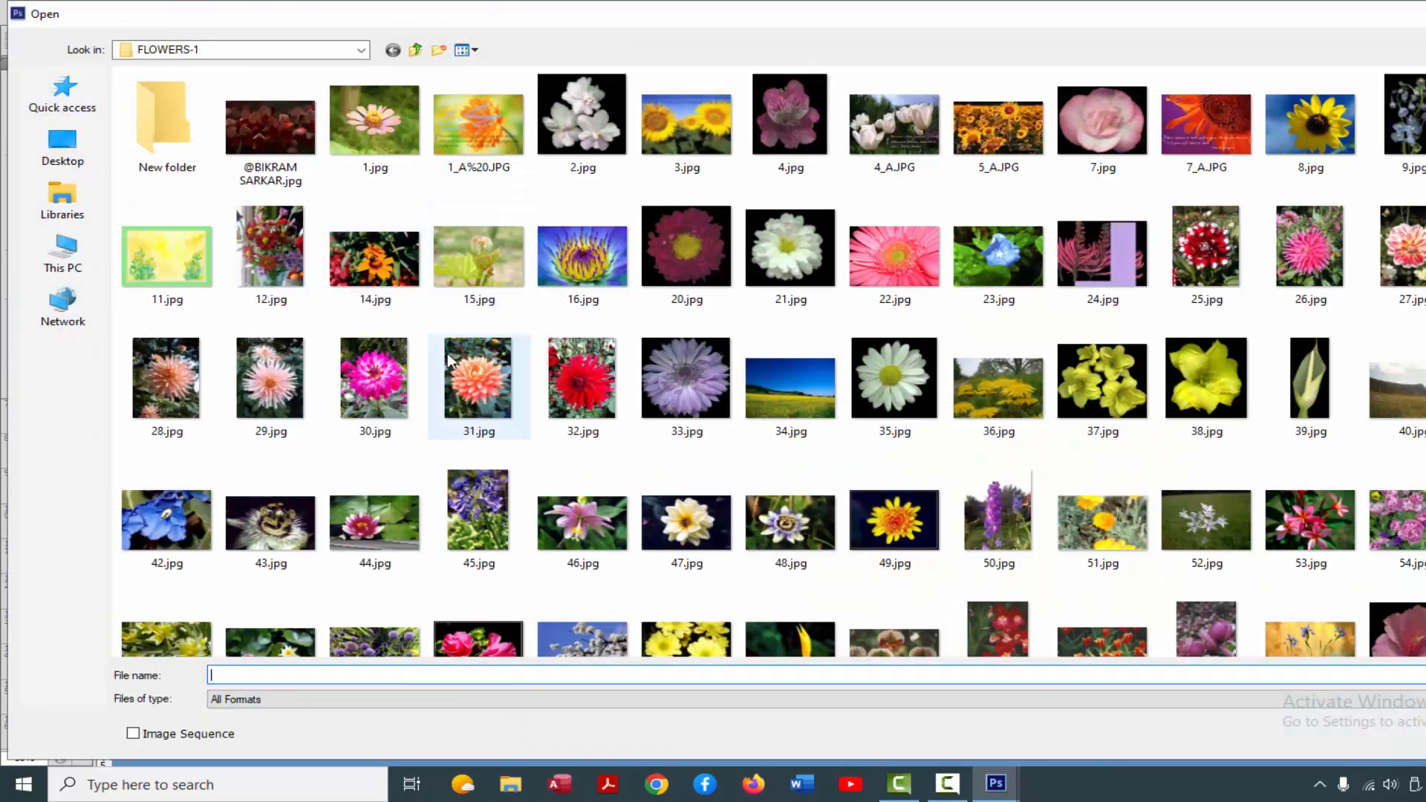
click(223, 49)
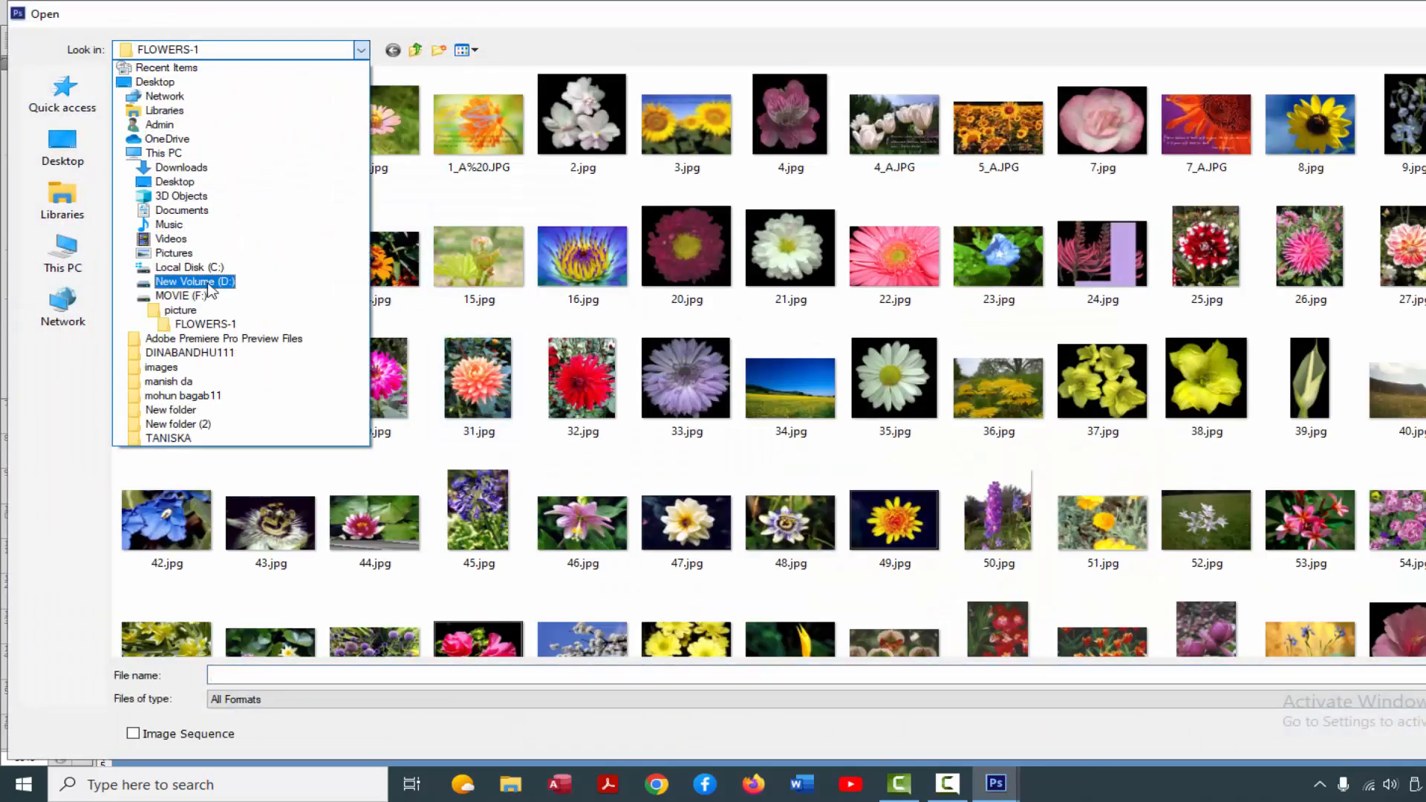
click(208, 285)
click(1121, 532)
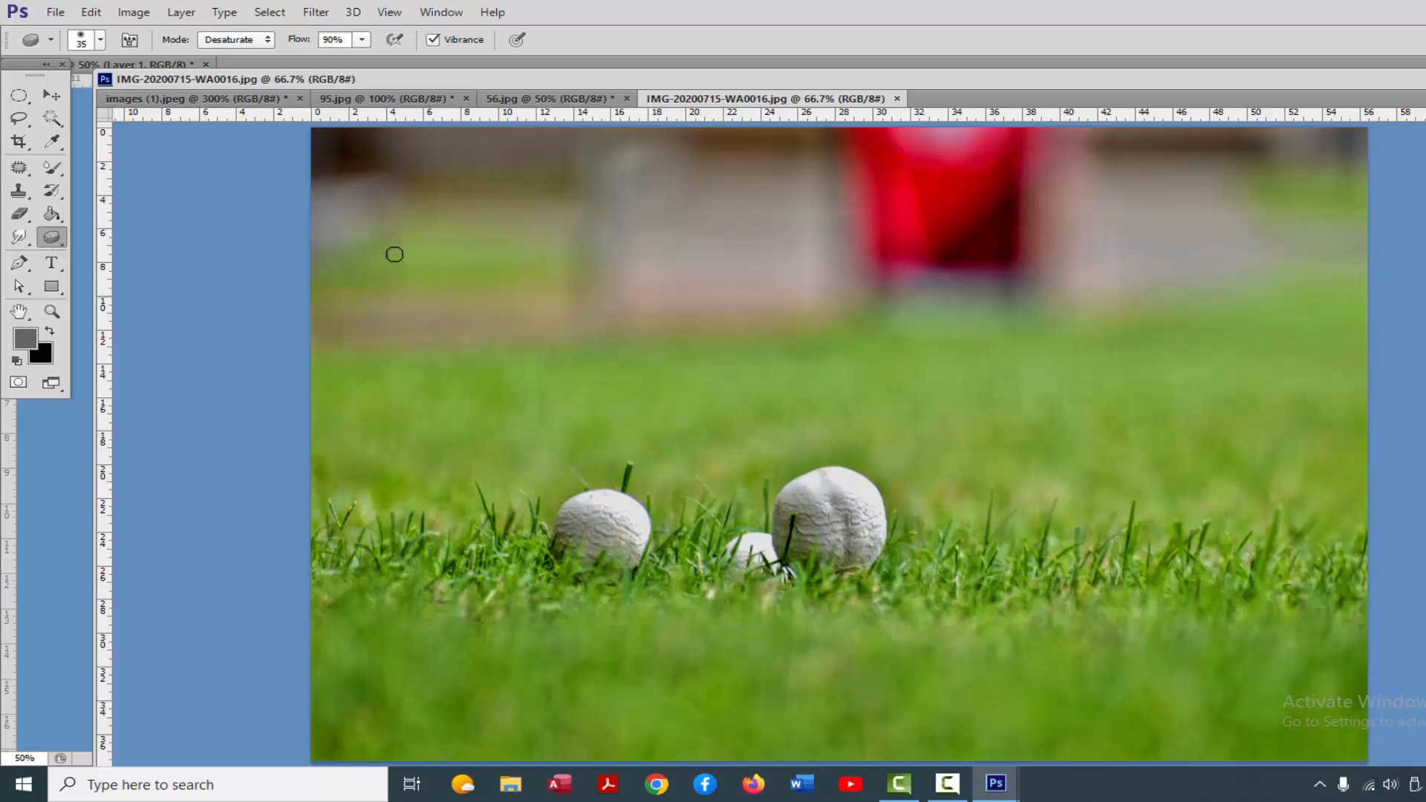
Desaturate the strip of grass right of the white mushrooms with the Sponge Tool at brush size 100.
click(55, 12)
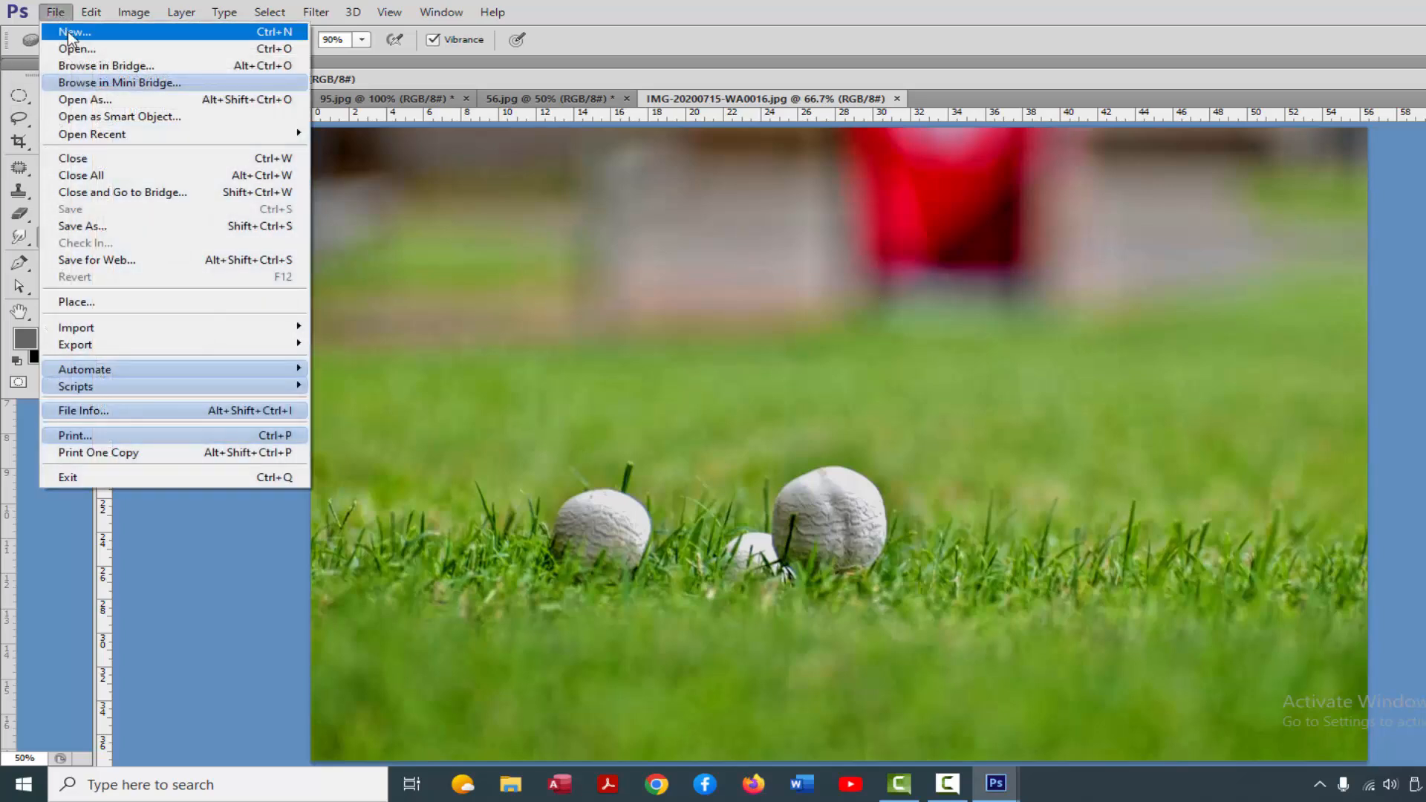
click(637, 5)
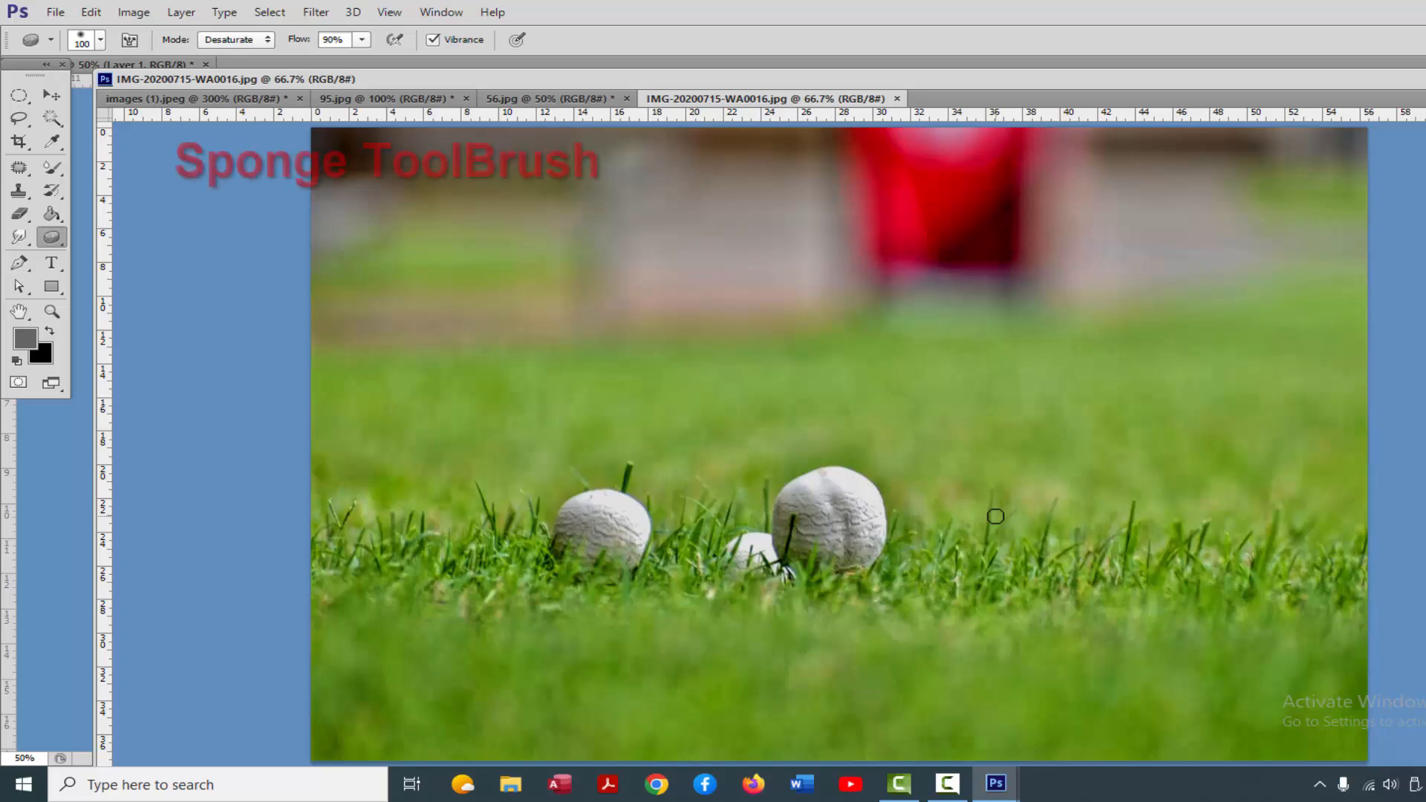
mouse_move(999, 522)
mouse_down()
mouse_move(1001, 589)
mouse_move(999, 564)
mouse_up()
mouse_move(1112, 555)
mouse_down()
mouse_move(1040, 577)
mouse_move(1079, 516)
mouse_move(1063, 587)
mouse_move(1141, 542)
mouse_move(1164, 574)
mouse_move(1163, 546)
mouse_move(1289, 562)
mouse_move(1226, 583)
mouse_move(1282, 566)
mouse_move(1014, 588)
mouse_move(1297, 580)
mouse_move(945, 569)
mouse_move(952, 554)
mouse_move(940, 615)
mouse_move(1012, 509)
mouse_up()
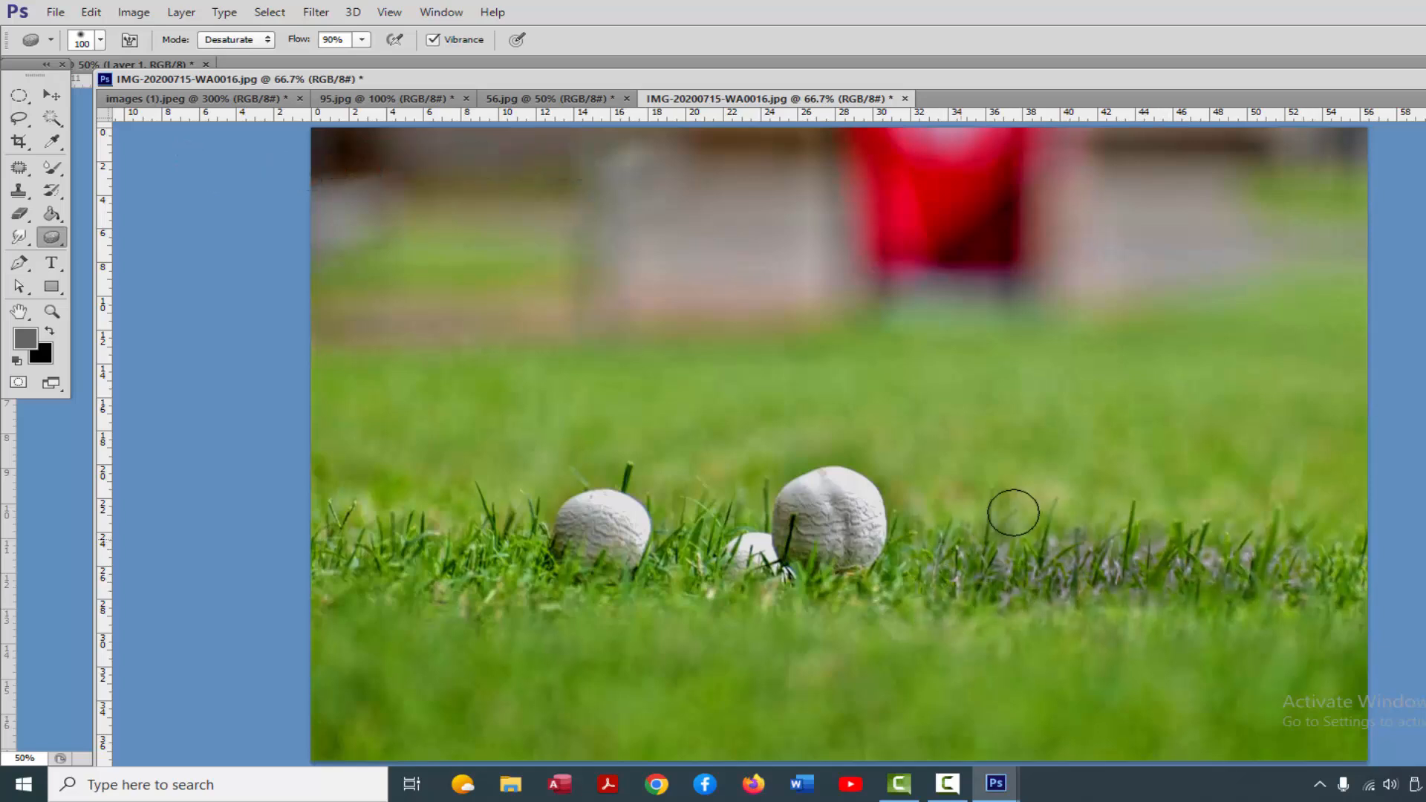